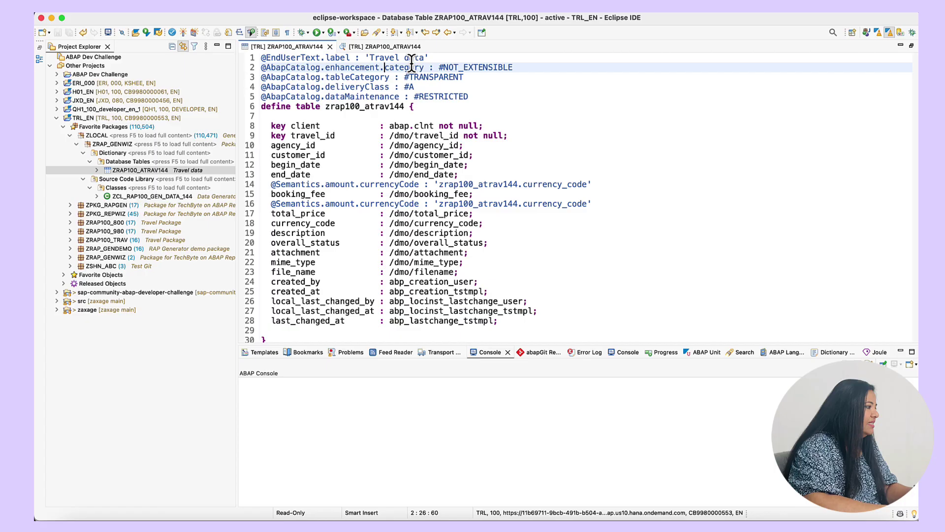
{"action": "left_click", "coordinate": [393, 46]}
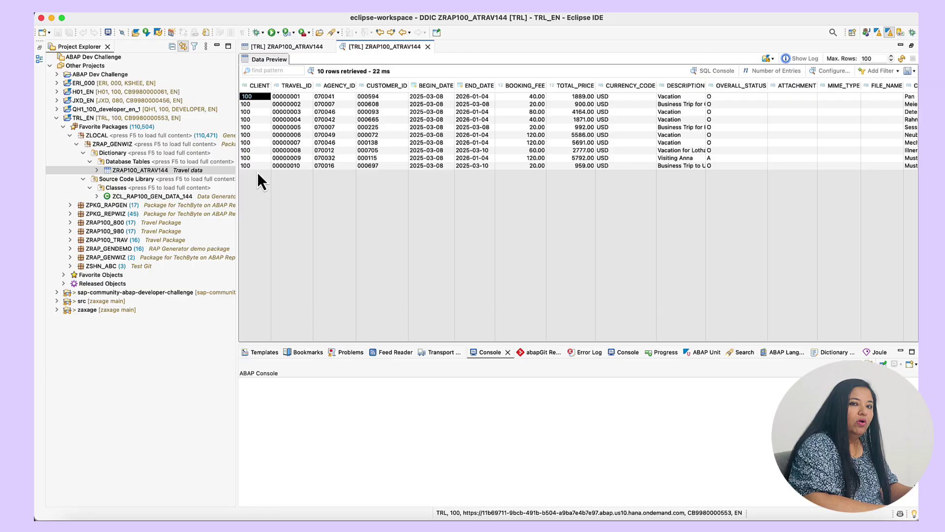
{"action": "double_click", "coordinate": [120, 171]}
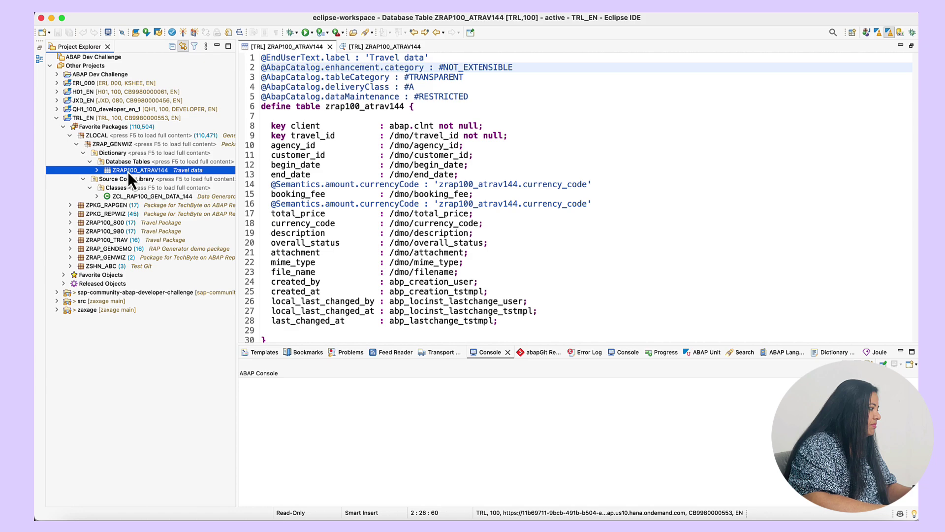
Launch the repository object generator on ZRAP100_ATRAV144 and choose OData UI Service
{"action": "right_click", "coordinate": [128, 171]}
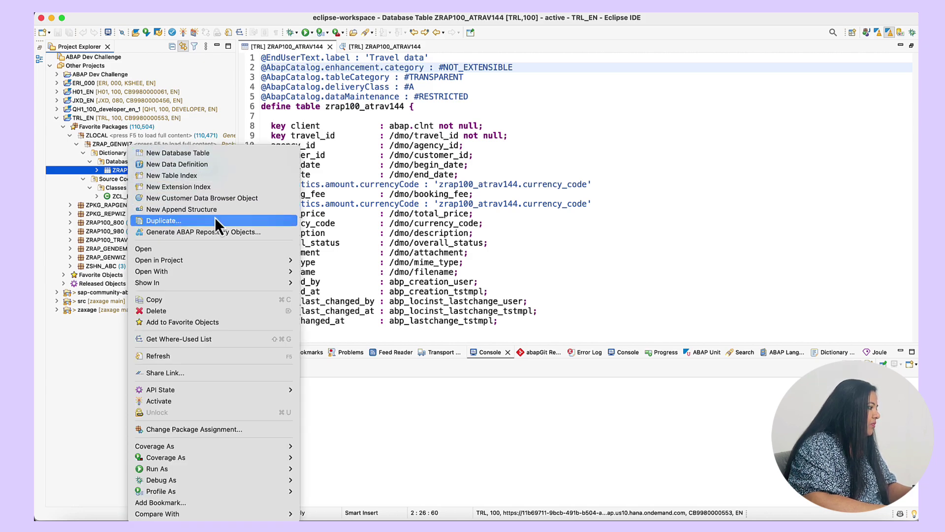
{"action": "left_click", "coordinate": [276, 233]}
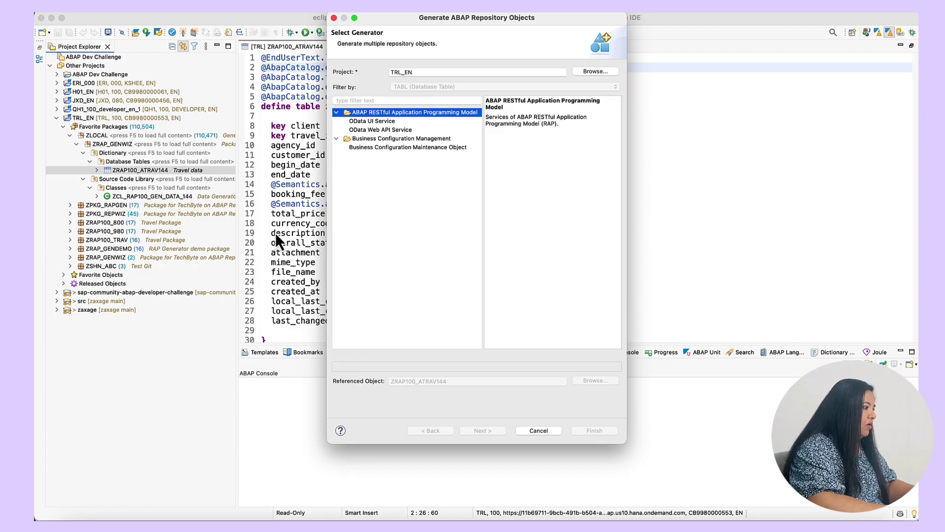
{"action": "left_click", "coordinate": [394, 123]}
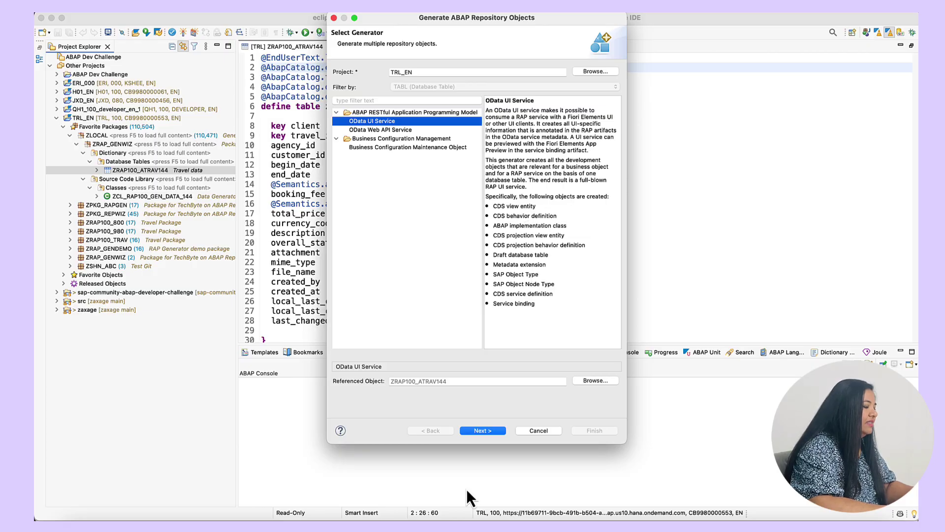
{"action": "left_click", "coordinate": [484, 430]}
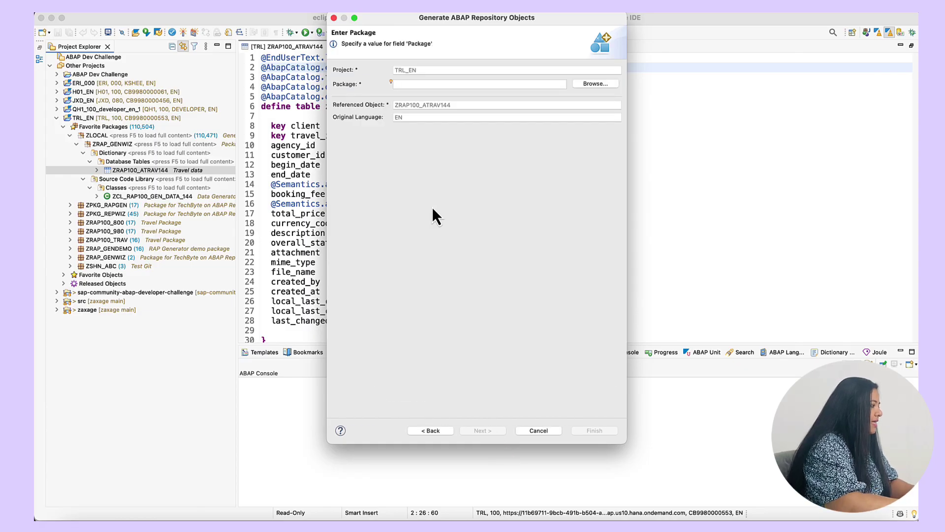
{"action": "type", "text": "Z"}
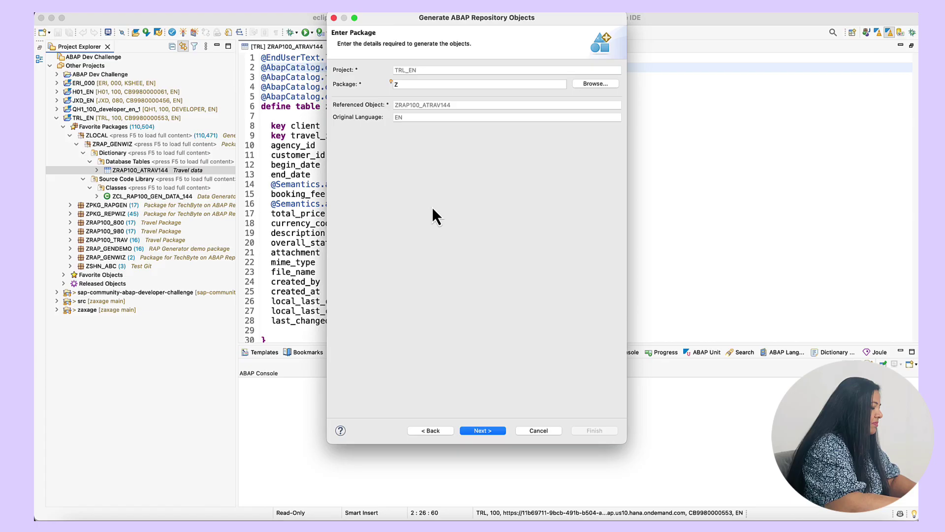
{"action": "type", "text": "RA"}
Set ZRAP_GENWIZ as the target package and reach the generator configuration
{"action": "key", "text": "Down"}
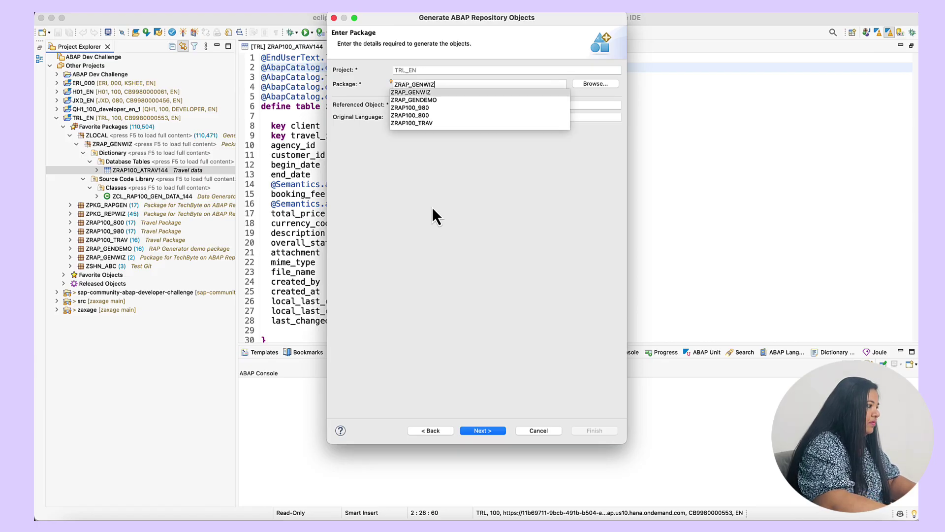
{"action": "key", "text": "Return"}
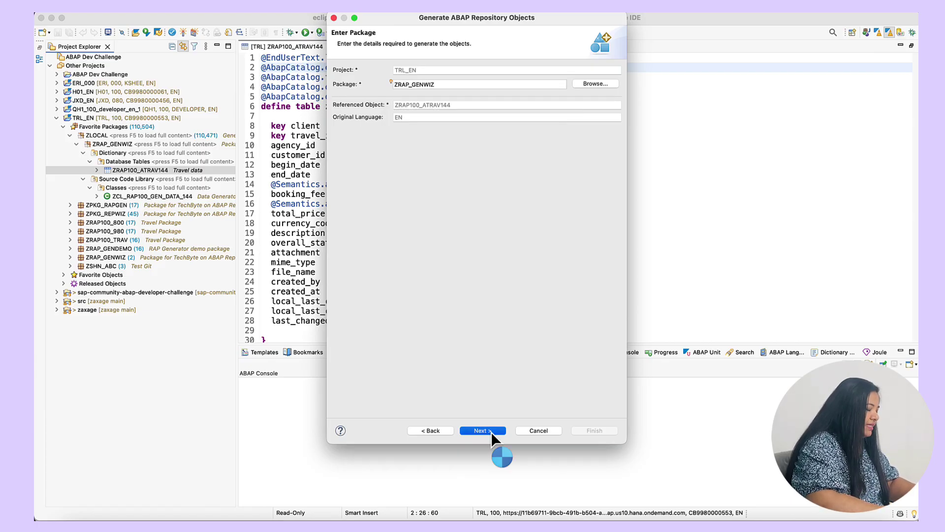
{"action": "left_click", "coordinate": [482, 430]}
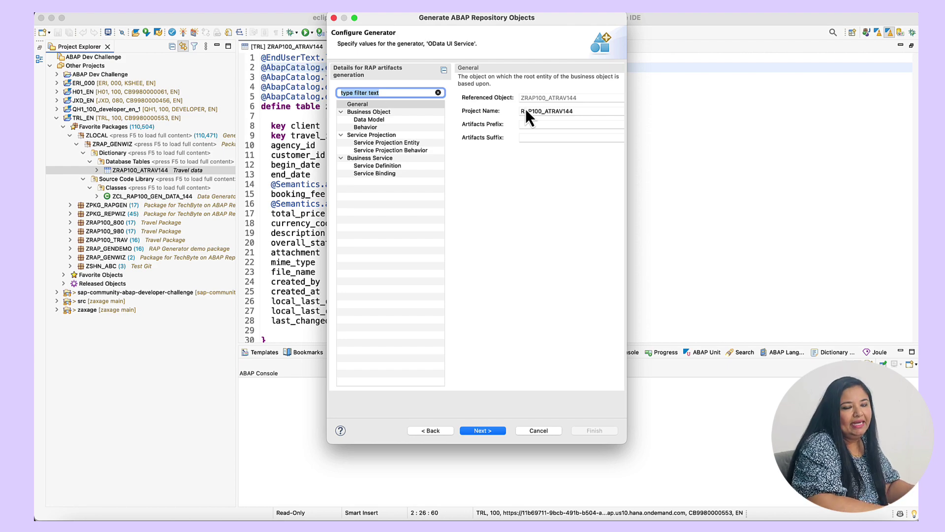
Replace the project name with TravelApp144 and bring up the Data Model settings
{"action": "double_click", "coordinate": [569, 112]}
{"action": "type", "text": "Tr"}
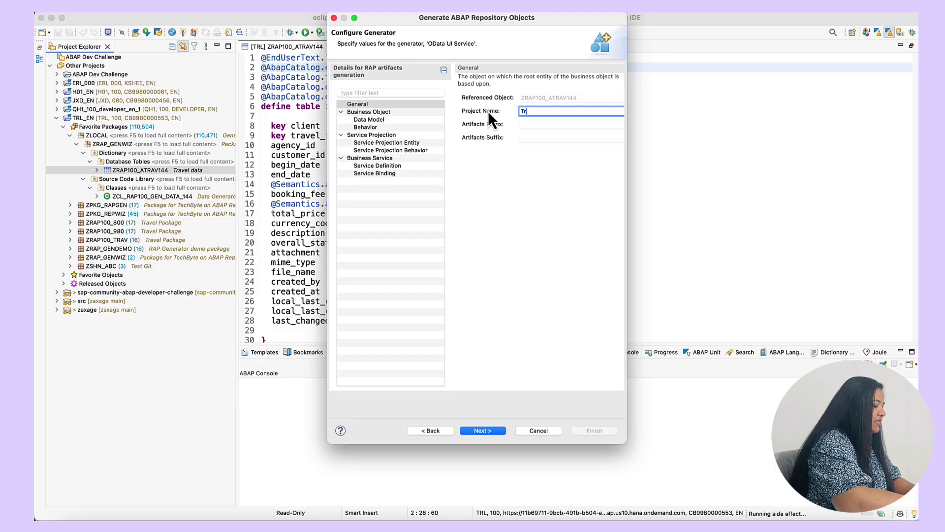
{"action": "type", "text": "avel"}
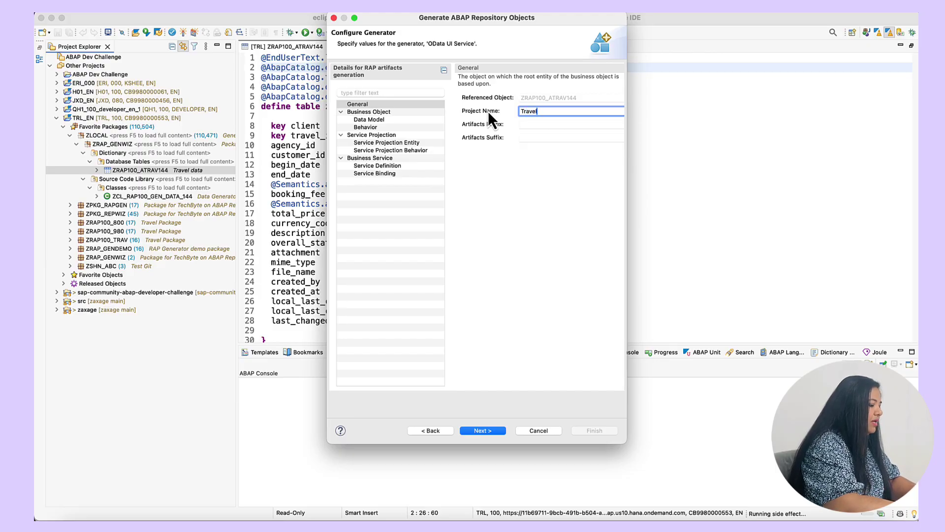
{"action": "type", "text": "App144"}
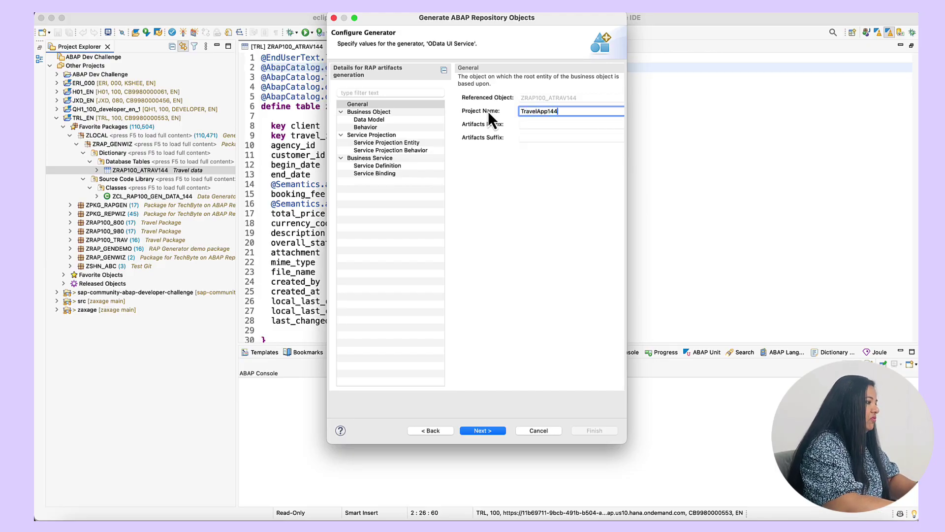
{"action": "left_click", "coordinate": [379, 122]}
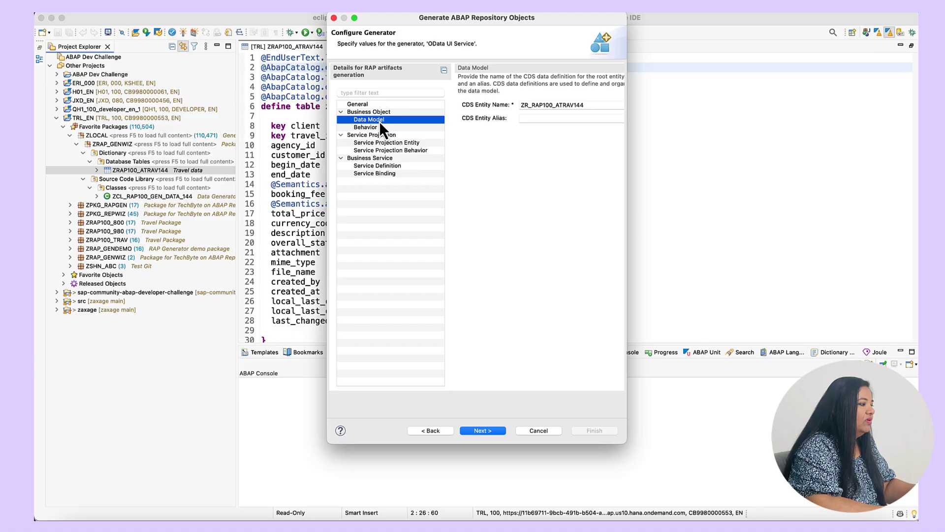
Enter CDS entity name ZRAP100_R_TRAVELTP_144 and alias Travel, then show Behavior settings
{"action": "left_click", "coordinate": [531, 105]}
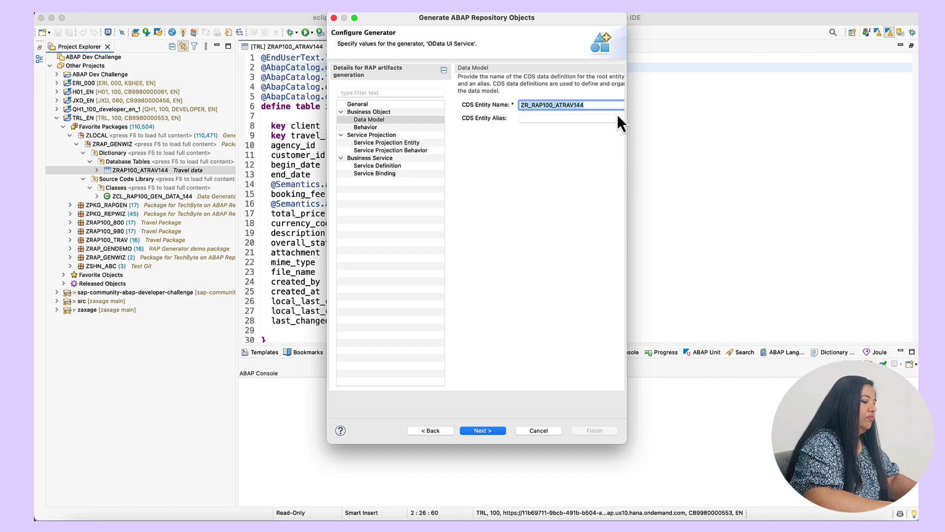
{"action": "type", "text": "ZR"}
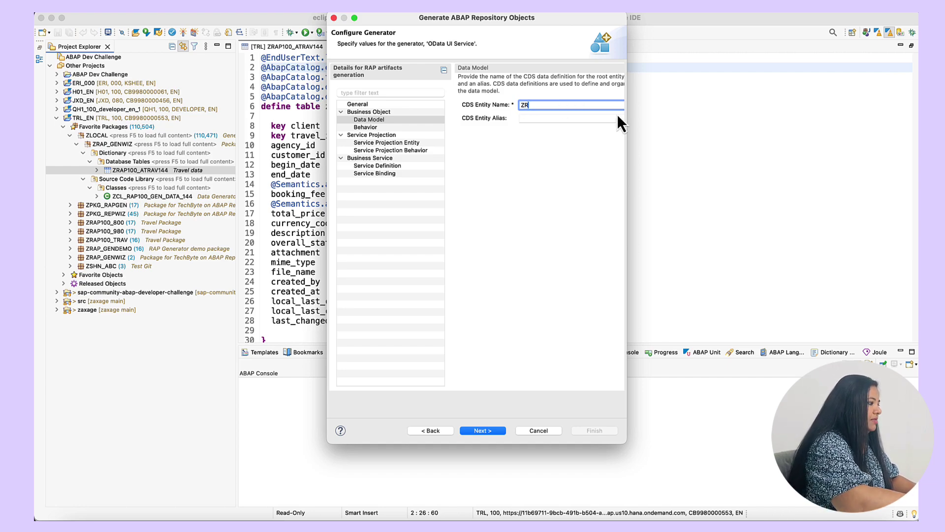
{"action": "type", "text": "AP100_"}
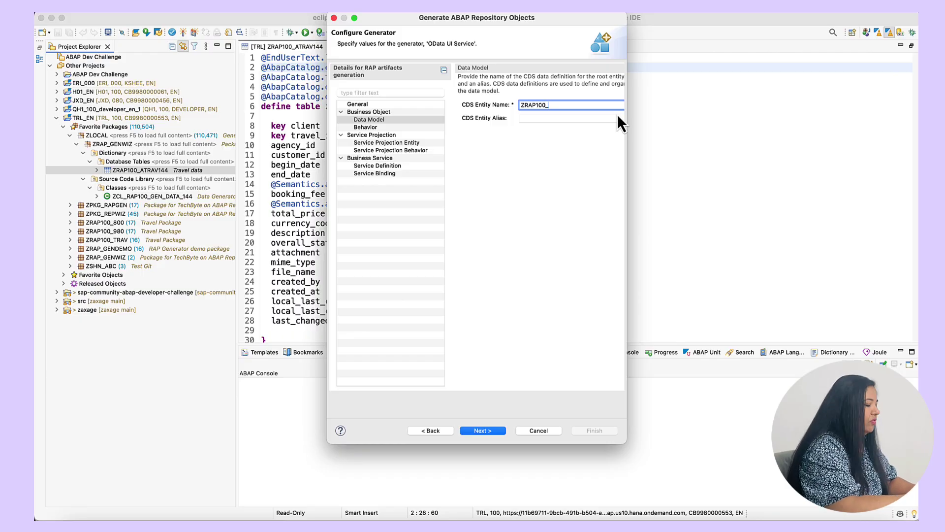
{"action": "type", "text": "R"}
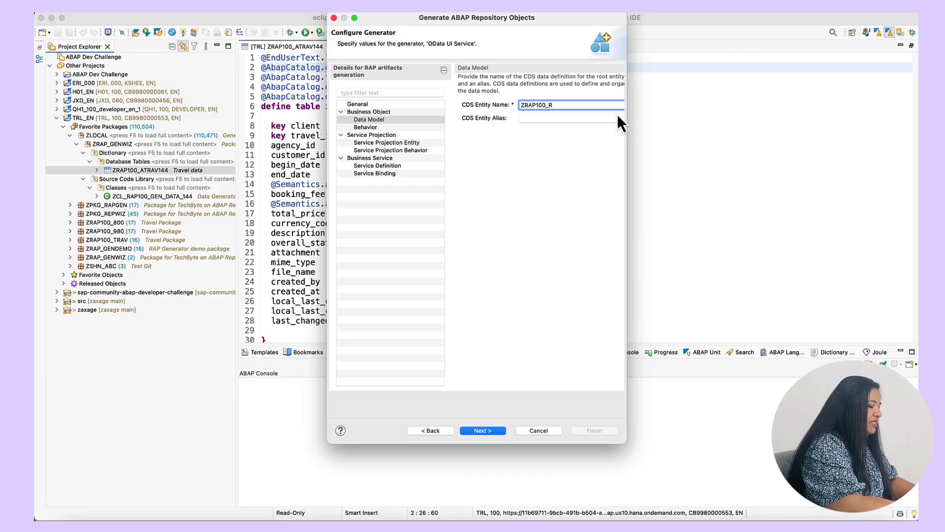
{"action": "type", "text": "_TRAVE"}
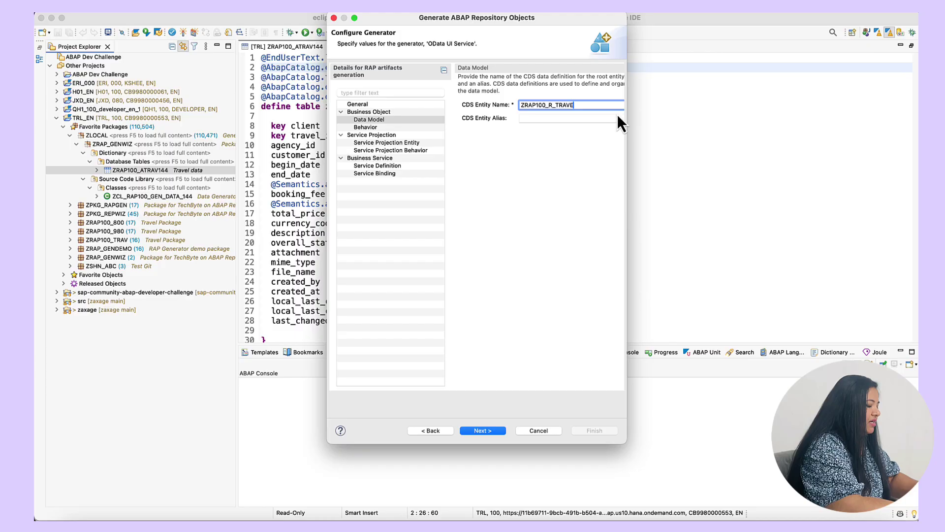
{"action": "type", "text": "LTP"}
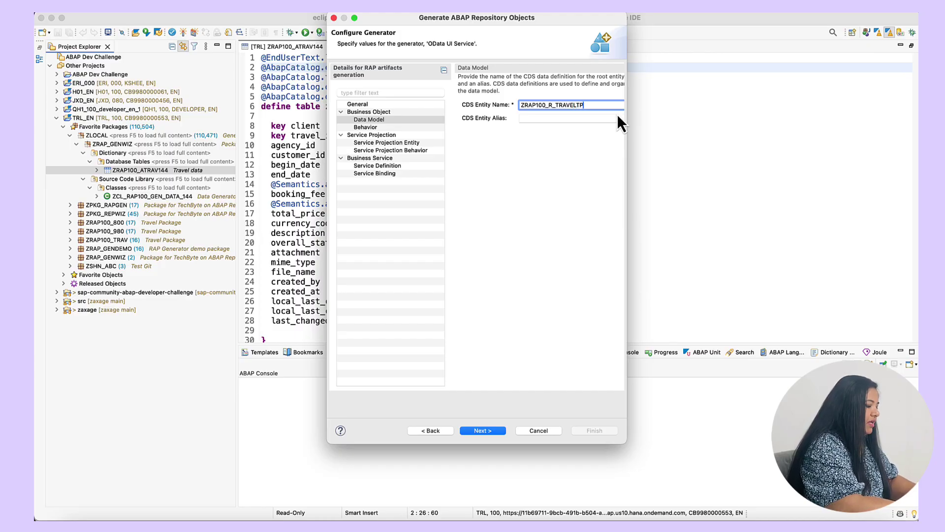
{"action": "type", "text": "_144"}
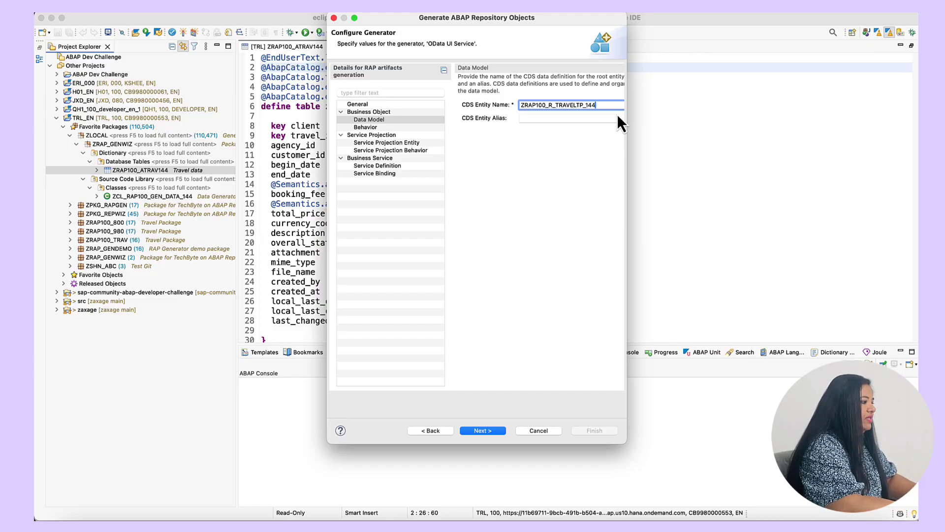
{"action": "left_click", "coordinate": [616, 117]}
{"action": "type", "text": "Travel"}
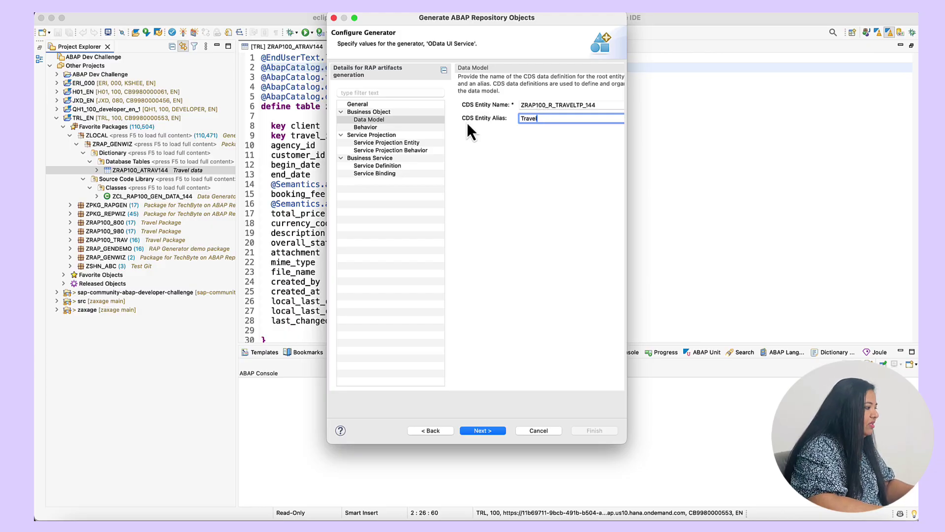
{"action": "left_click", "coordinate": [365, 127]}
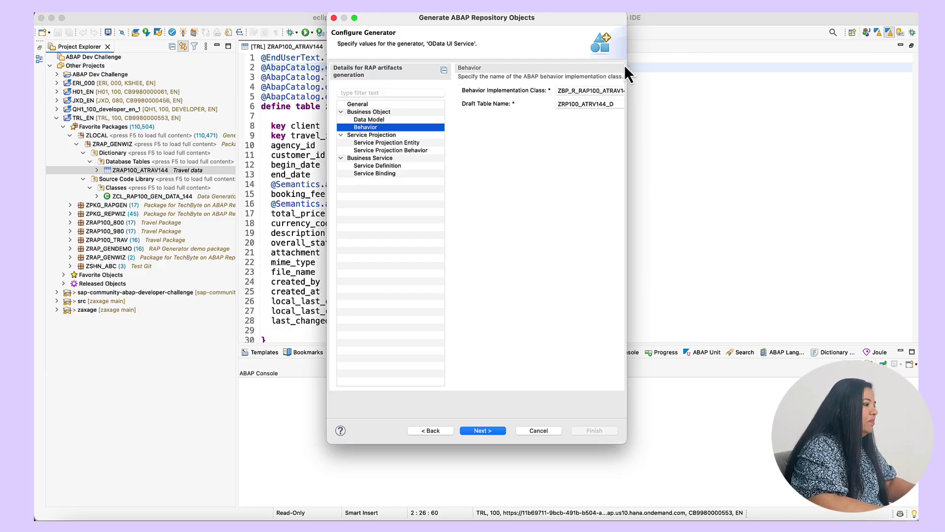
Name the behavior implementation class ZRAP100_BP_R_TRAVEL_144 and fill in the draft table name
{"action": "left_click_drag", "start_coordinate": [626, 67], "coordinate": [694, 66]}
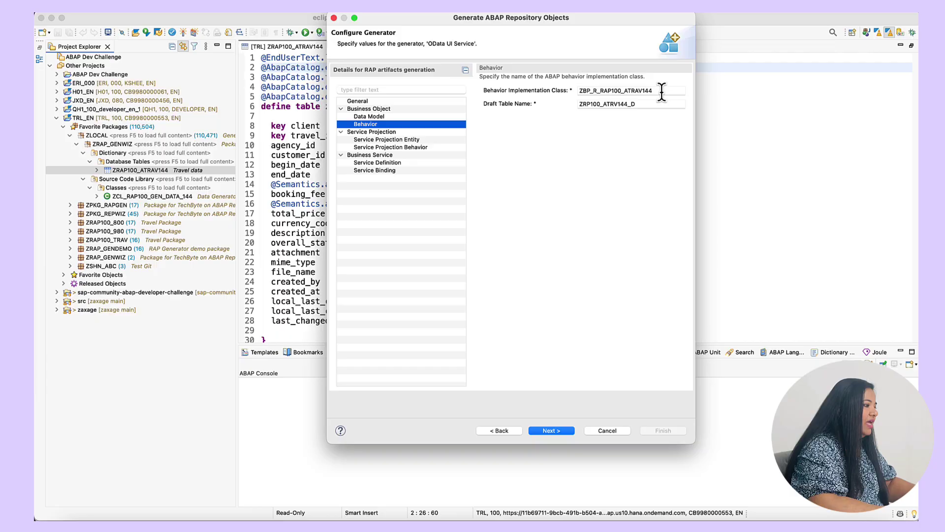
{"action": "left_click", "coordinate": [662, 90]}
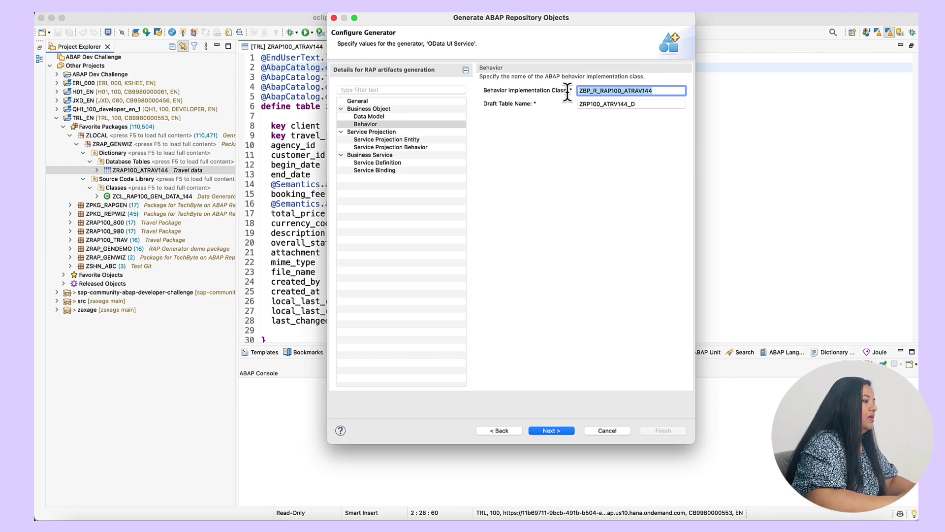
{"action": "type", "text": "ZRAP1"}
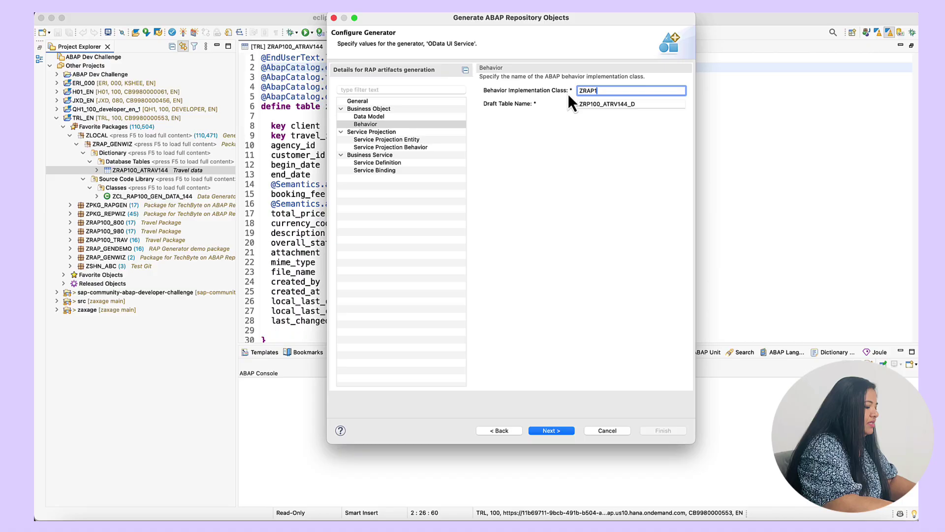
{"action": "type", "text": "00_BP_"}
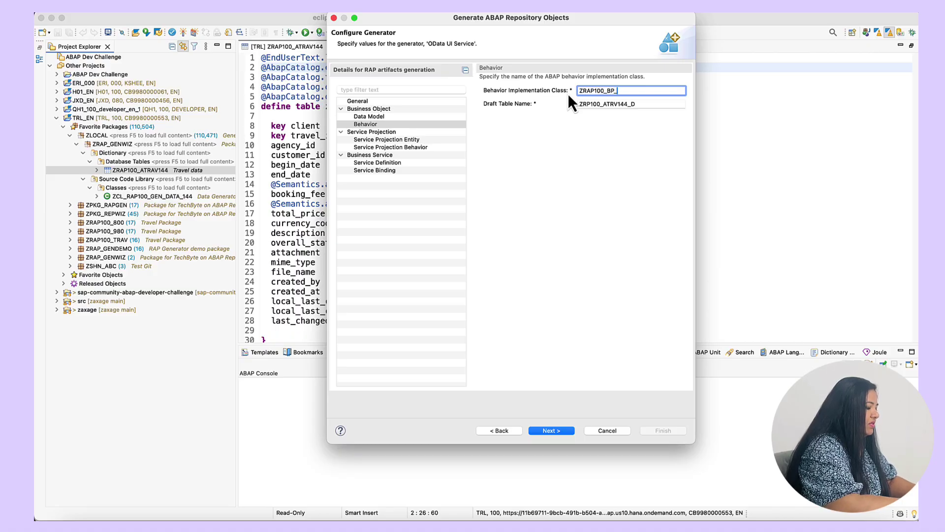
{"action": "type", "text": "R_"}
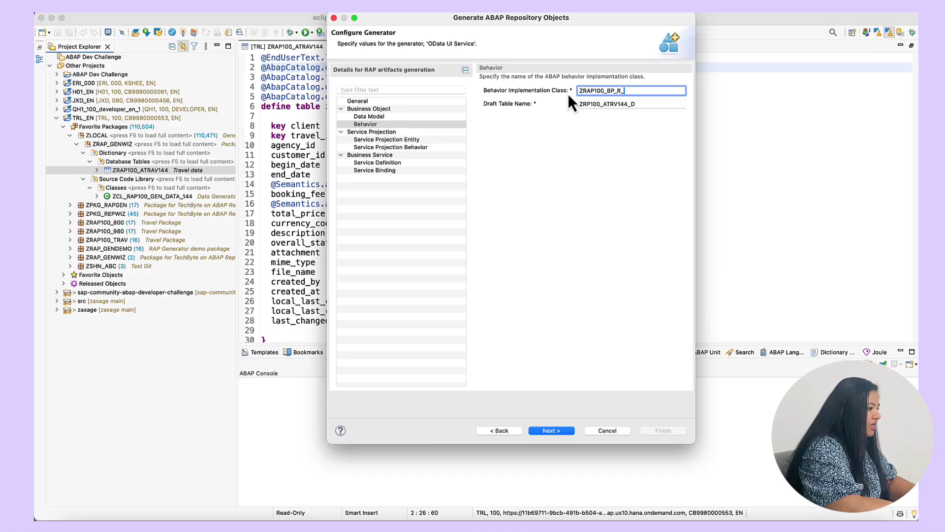
{"action": "type", "text": "TRAVE"}
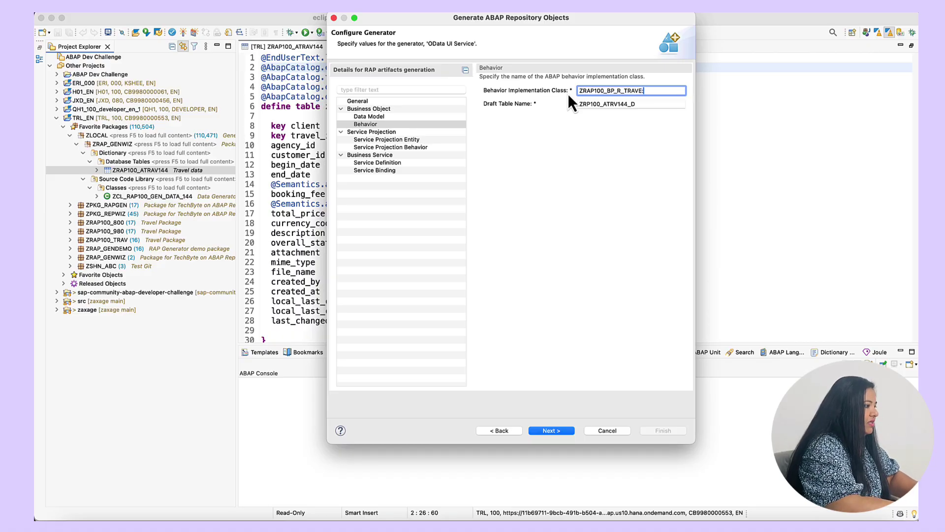
{"action": "type", "text": "L"}
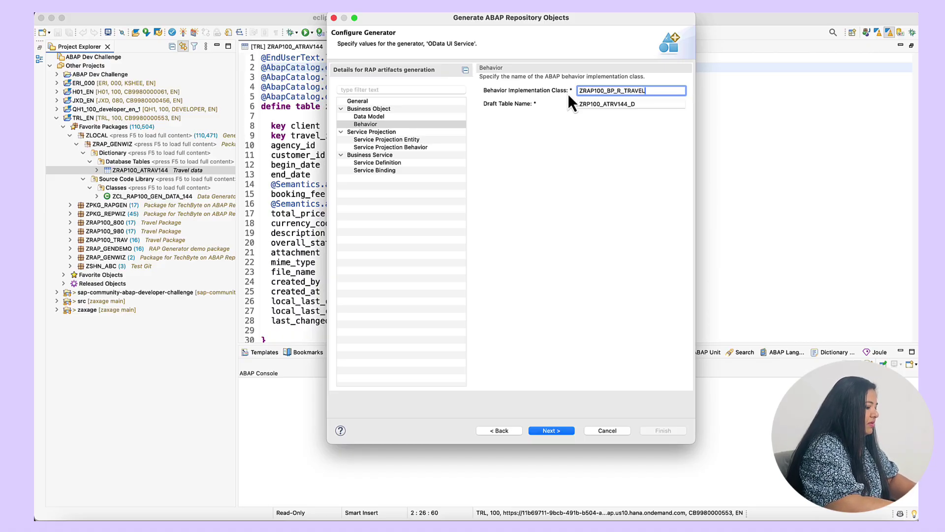
{"action": "type", "text": "_144"}
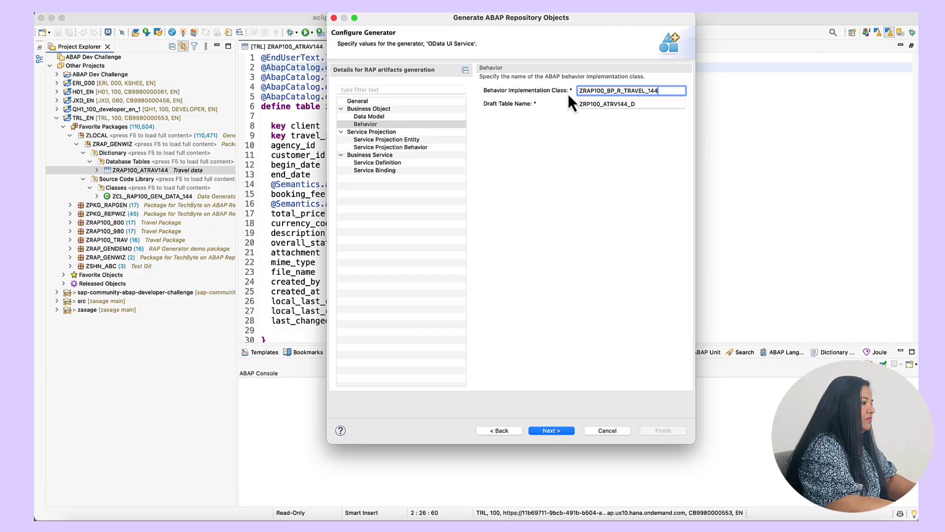
{"action": "key", "text": "Tab"}
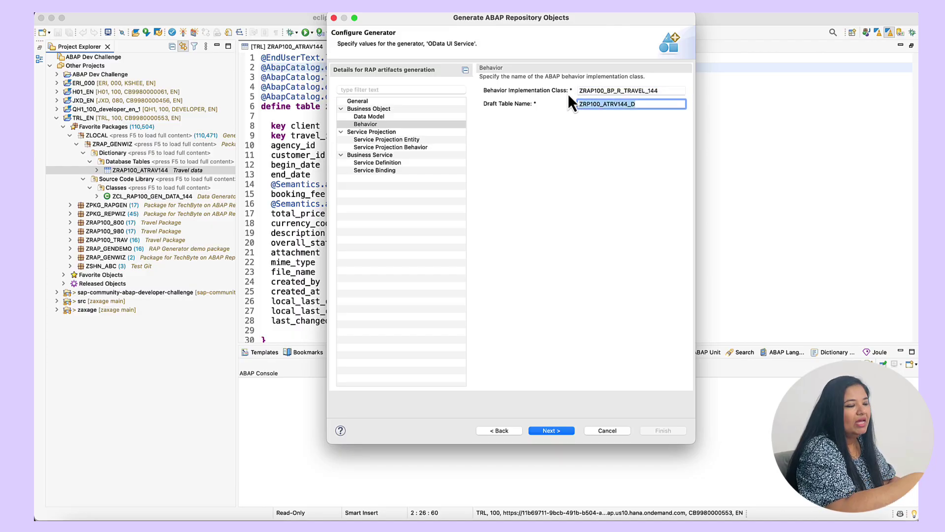
{"action": "type", "text": "ZRA"}
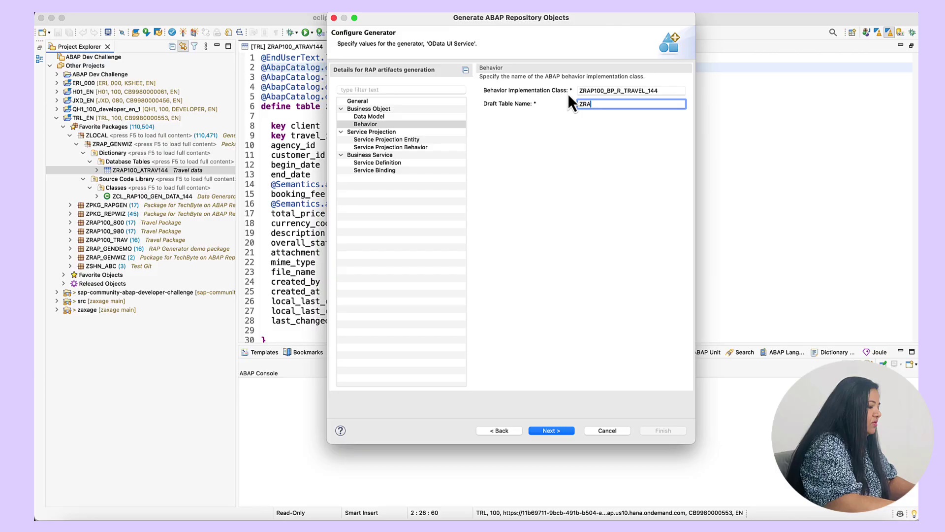
{"action": "type", "text": "P100_"}
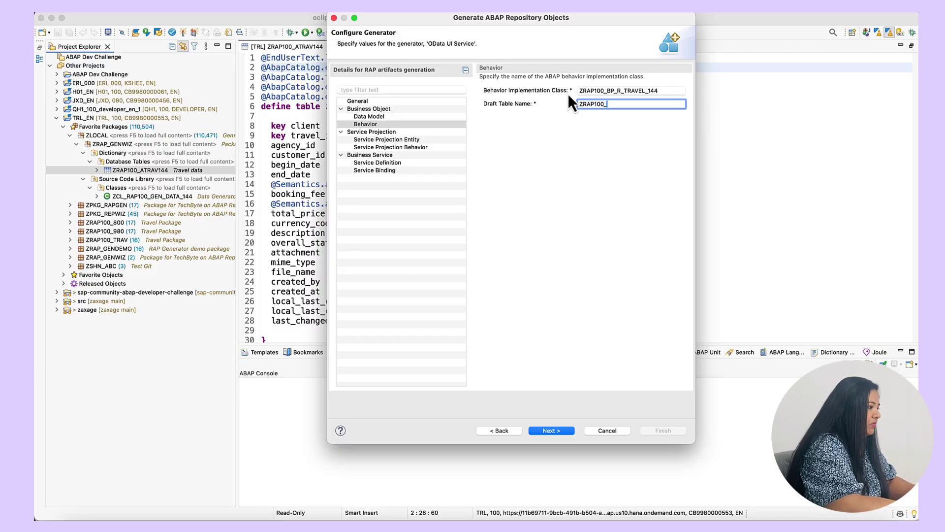
{"action": "type", "text": "DTRA"}
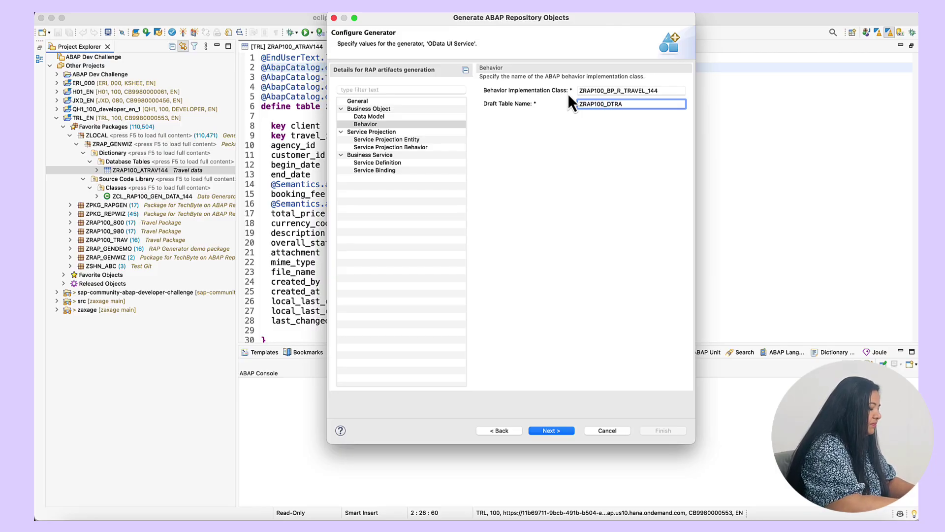
{"action": "type", "text": "V14"}
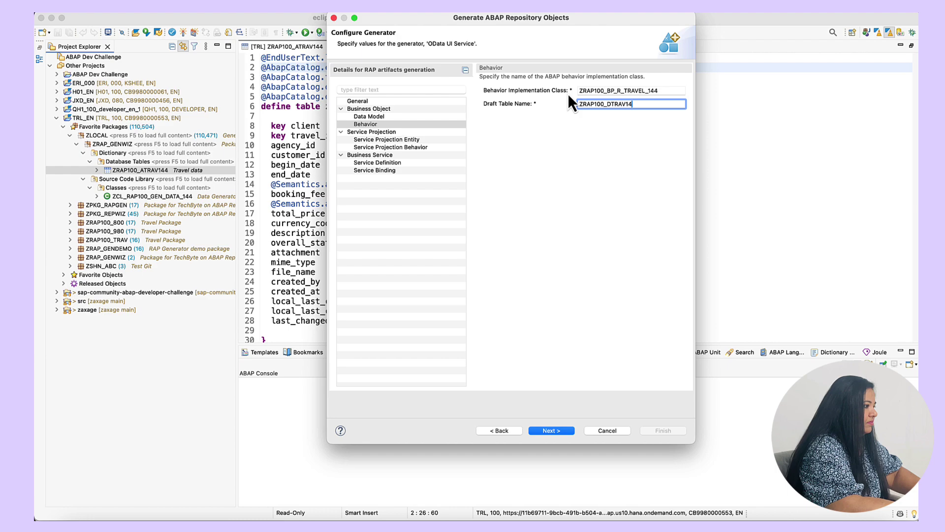
{"action": "type", "text": "4"}
Name the projection entity ZRAP100_C_TRAVELTP_144 and clear the old projection behavior class name
{"action": "left_click", "coordinate": [386, 140]}
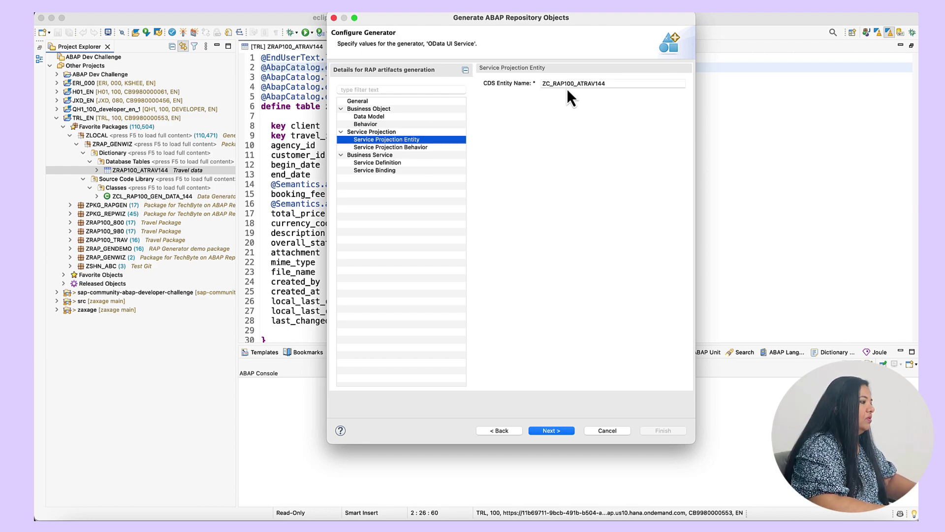
{"action": "left_click_drag", "start_coordinate": [609, 86], "coordinate": [510, 84]}
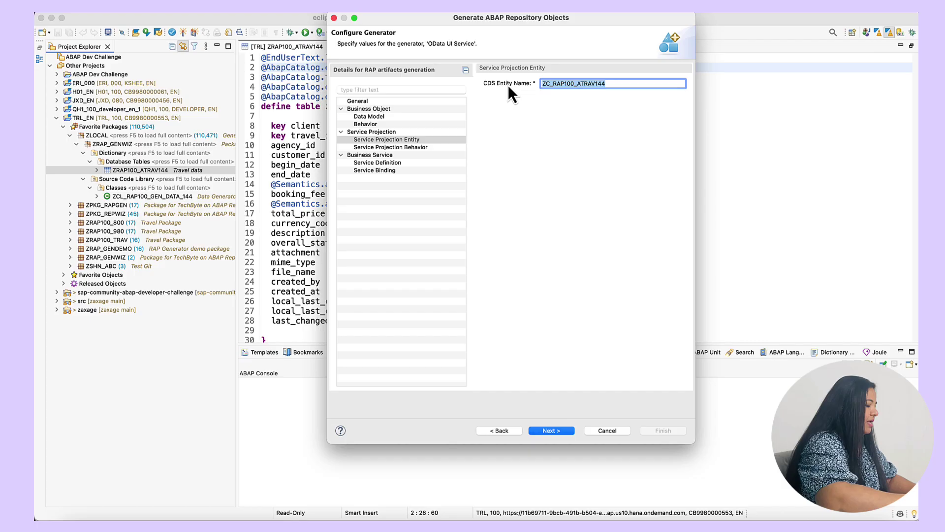
{"action": "type", "text": "ZRAP100_"}
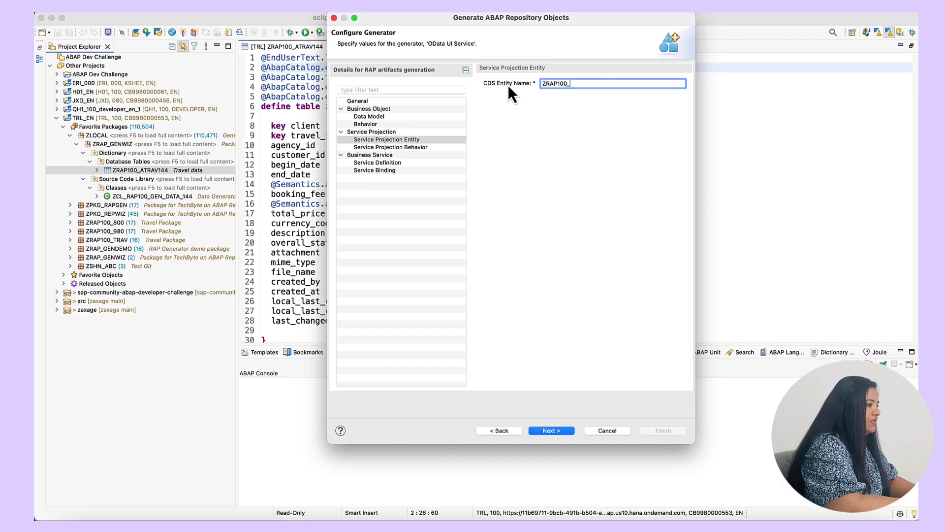
{"action": "type", "text": "C"}
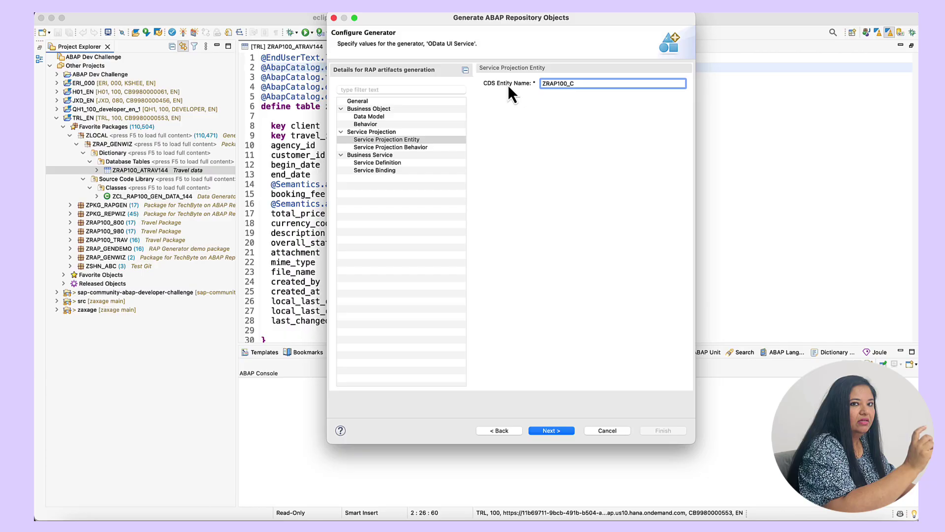
{"action": "type", "text": "_T"}
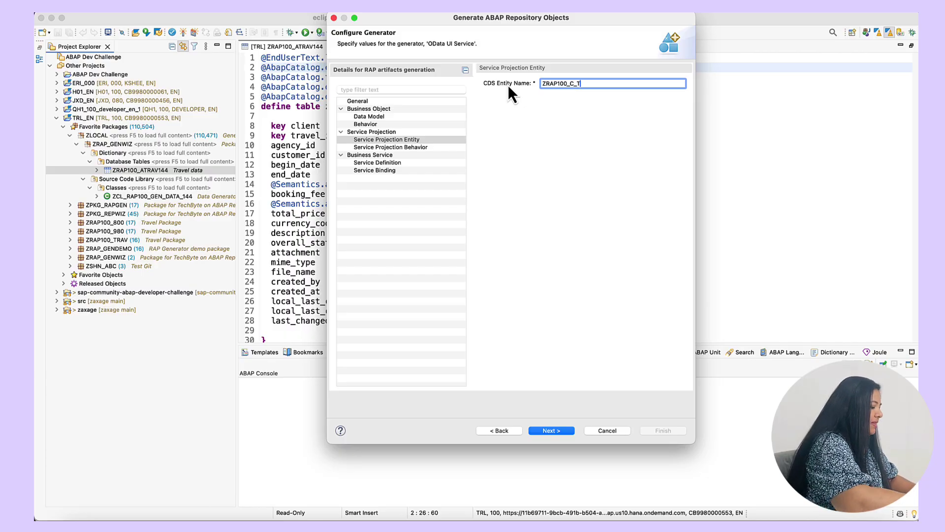
{"action": "type", "text": "RAVELT"}
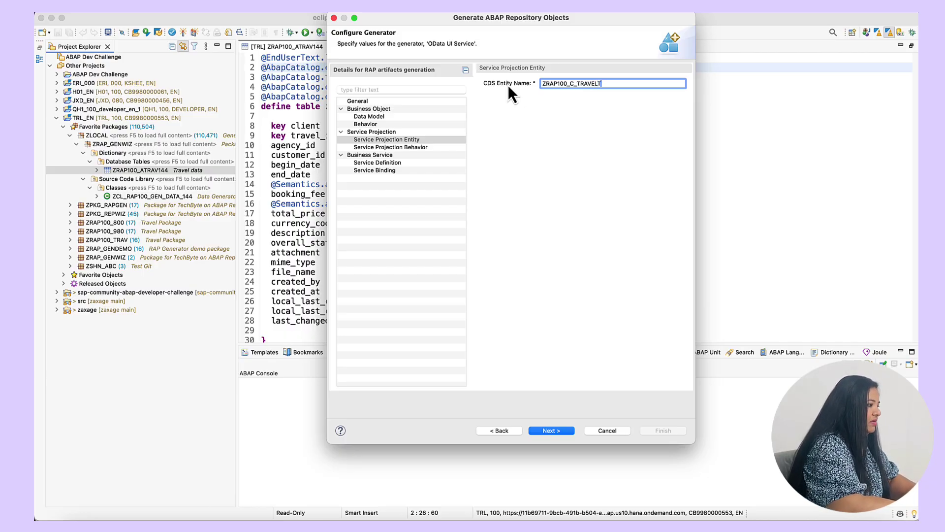
{"action": "type", "text": "P_144"}
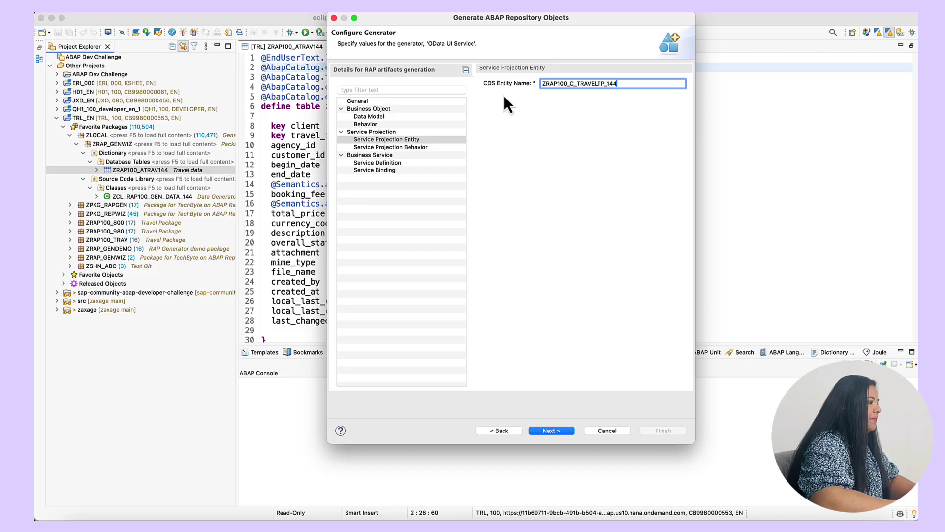
{"action": "left_click", "coordinate": [426, 147]}
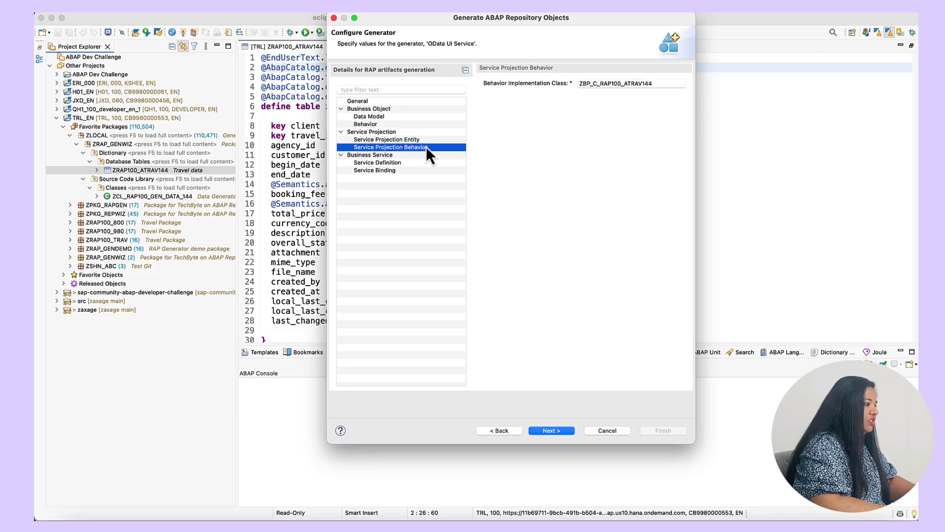
{"action": "left_click", "coordinate": [581, 83]}
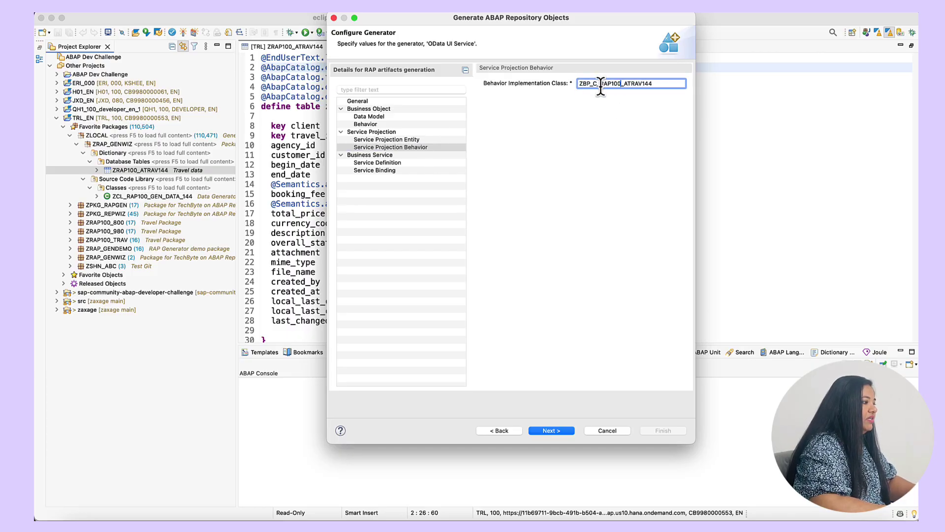
{"action": "left_click_drag", "start_coordinate": [577, 83], "coordinate": [707, 82]}
{"action": "key", "text": "BackSpace"}
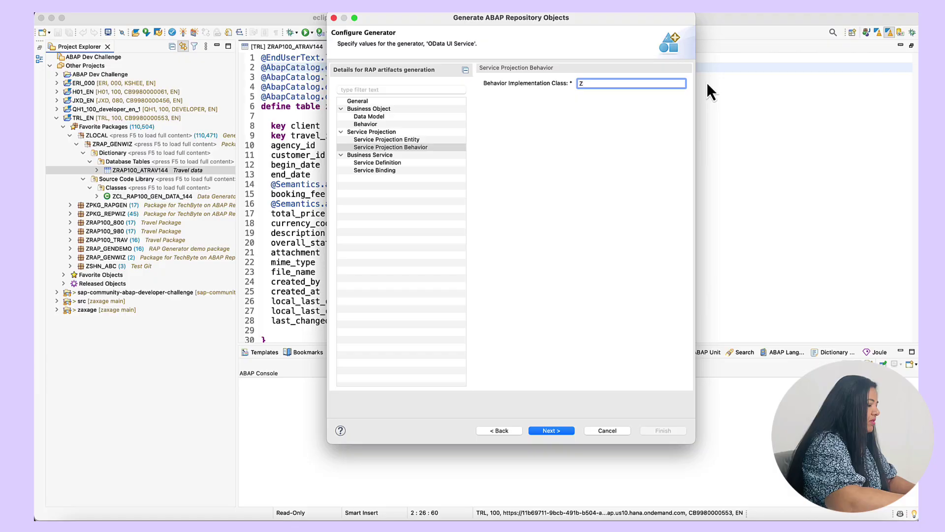
{"action": "type", "text": "ZRAP100"}
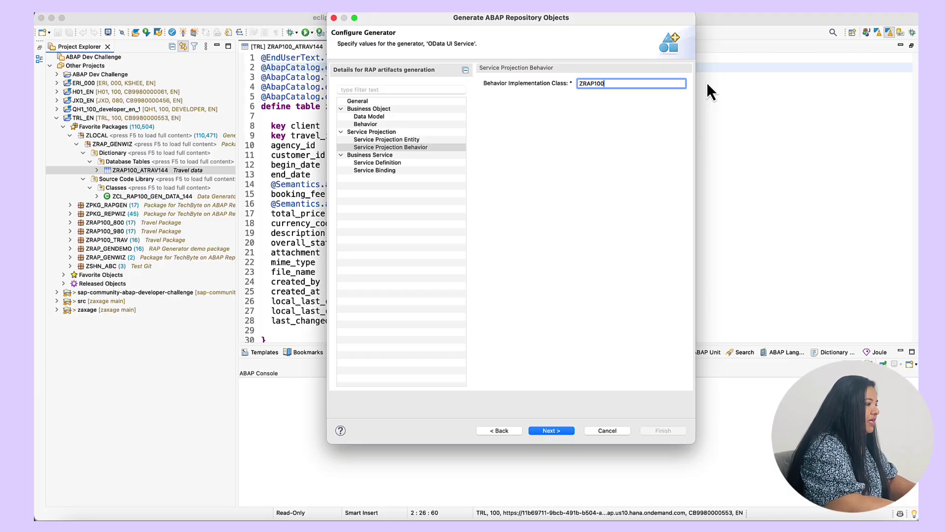
{"action": "type", "text": "_"}
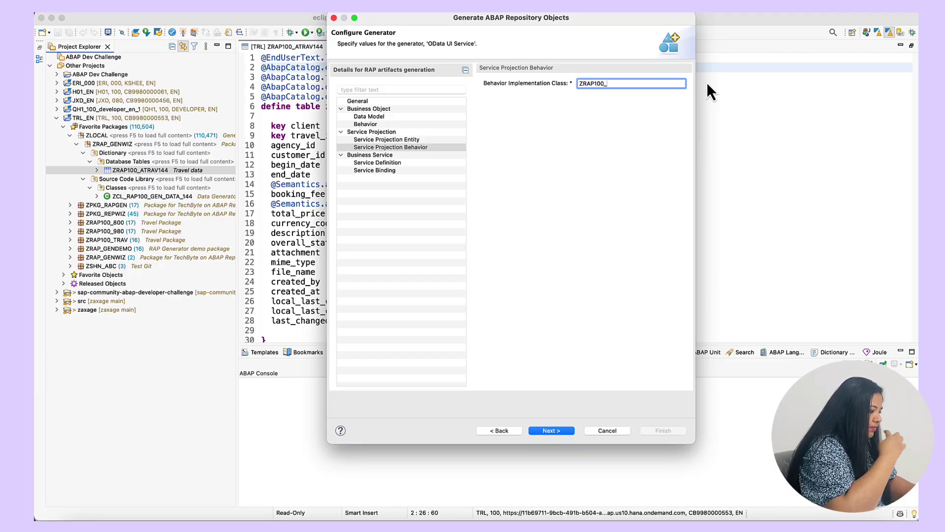
{"action": "type", "text": "BP"}
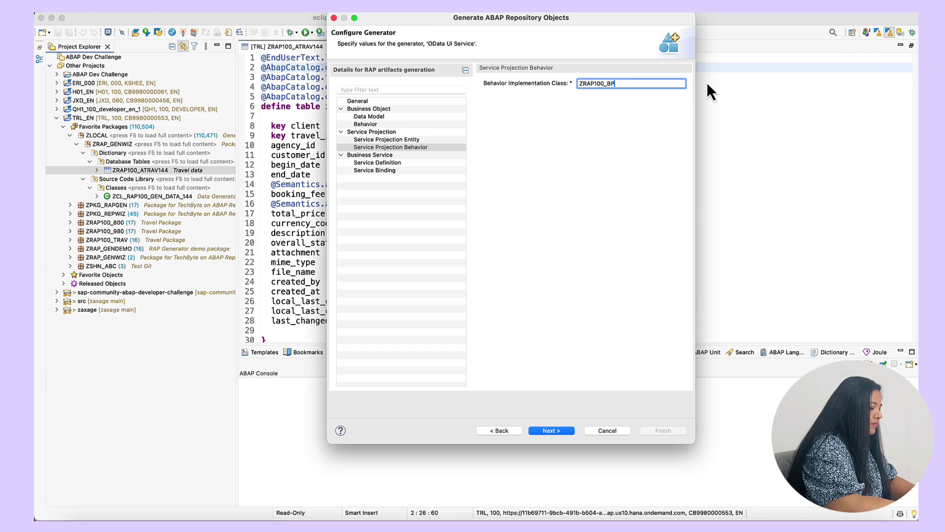
{"action": "type", "text": "_C_TRA"}
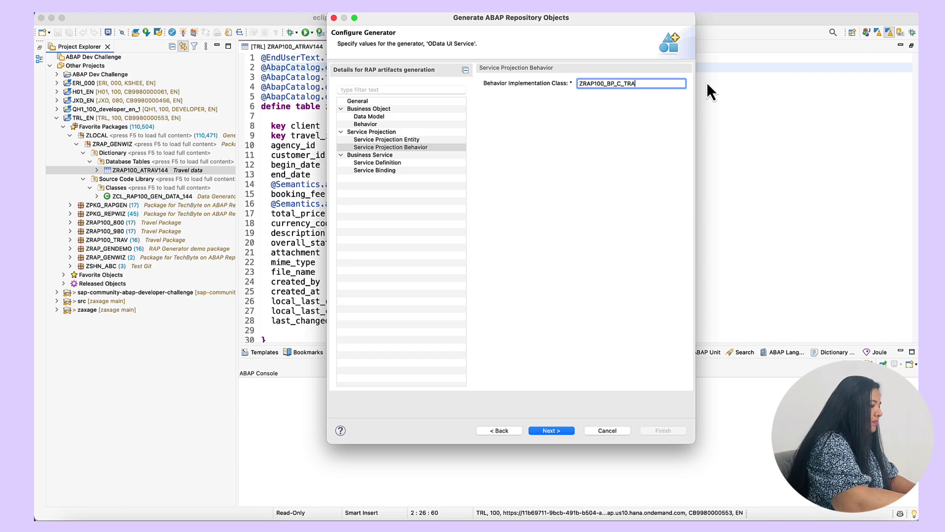
{"action": "type", "text": "VEL_"}
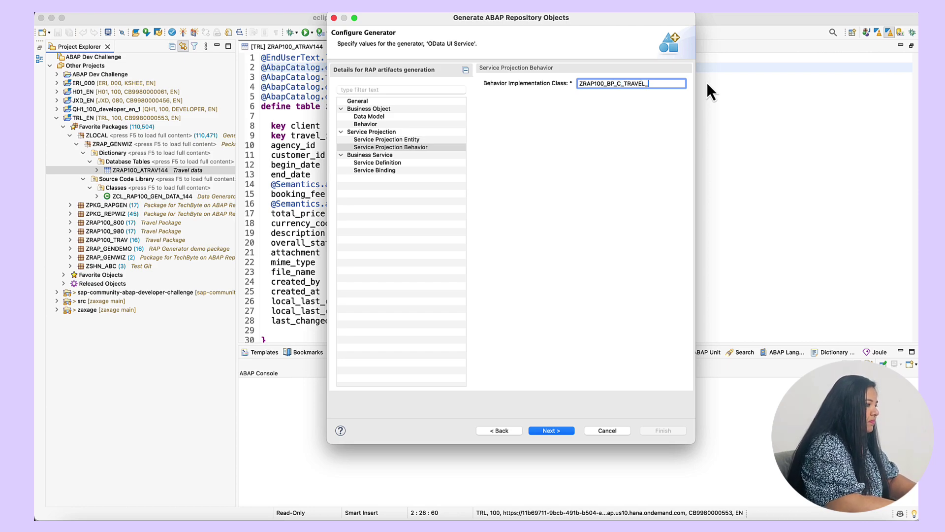
{"action": "type", "text": "144"}
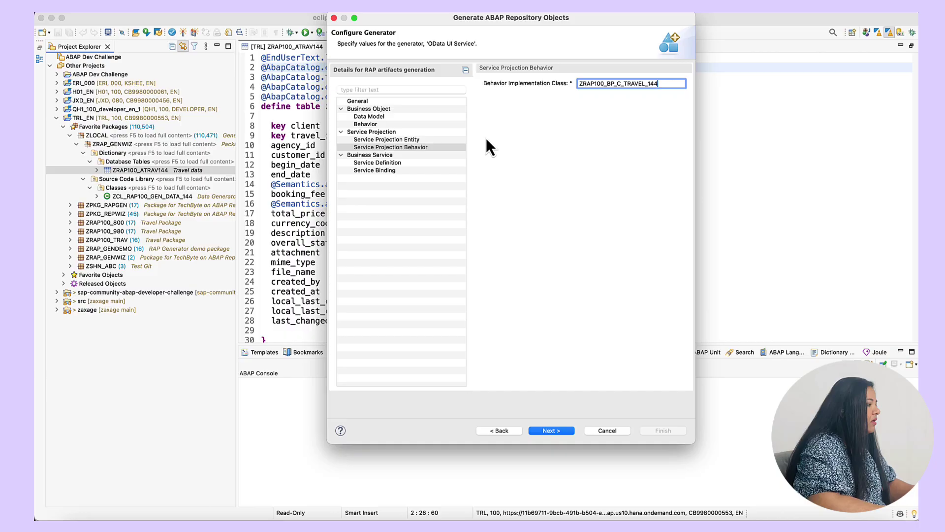
Name the service definition ZRAP100_UI_TRAVEL_144 and begin naming the binding ZRAP100_UI_TRAVEL_O4_144
{"action": "left_click", "coordinate": [407, 163]}
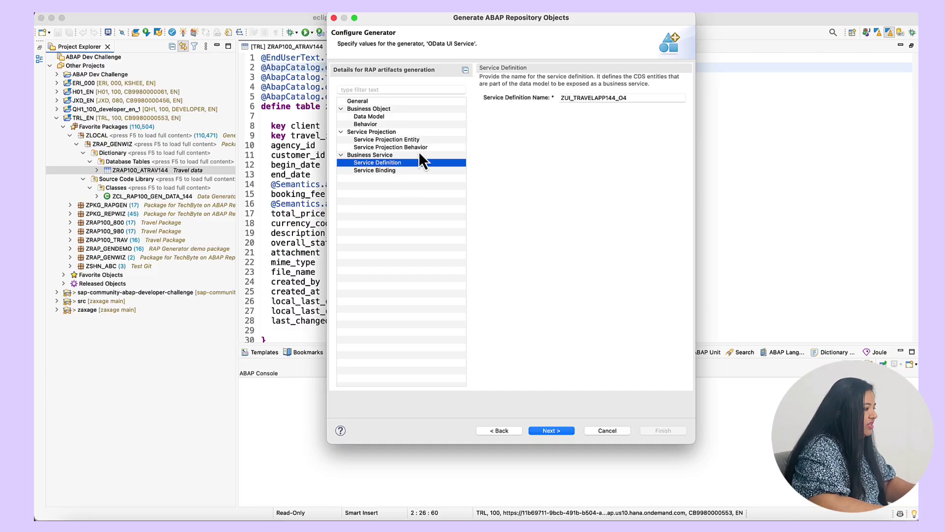
{"action": "double_click", "coordinate": [600, 97]}
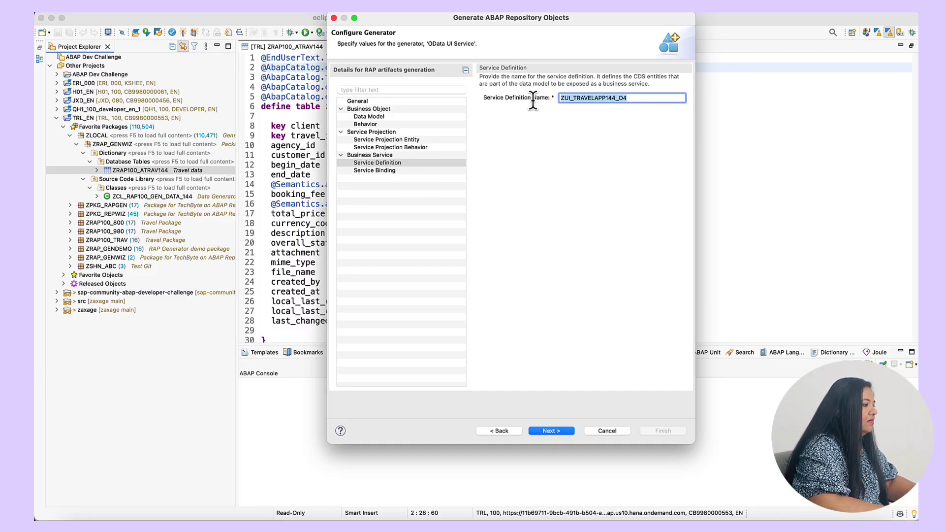
{"action": "type", "text": "ZRAP"}
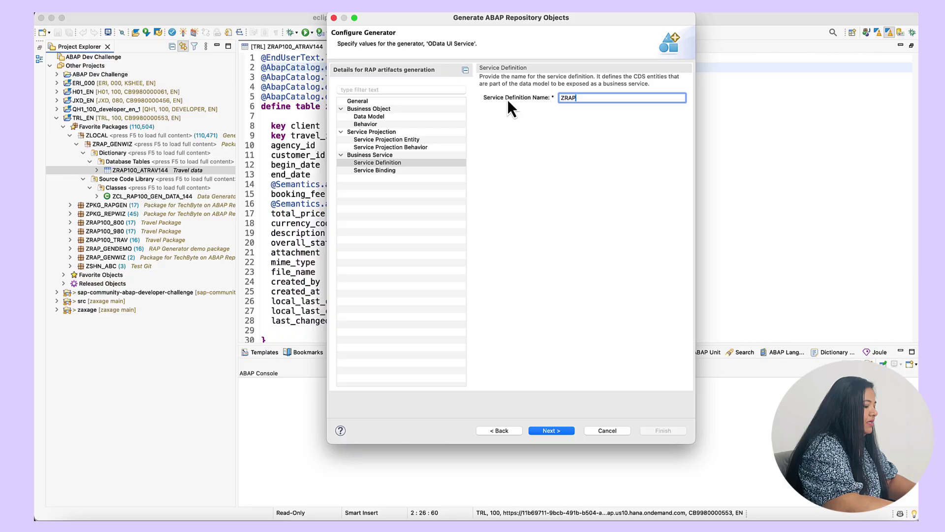
{"action": "type", "text": "100_UI_"}
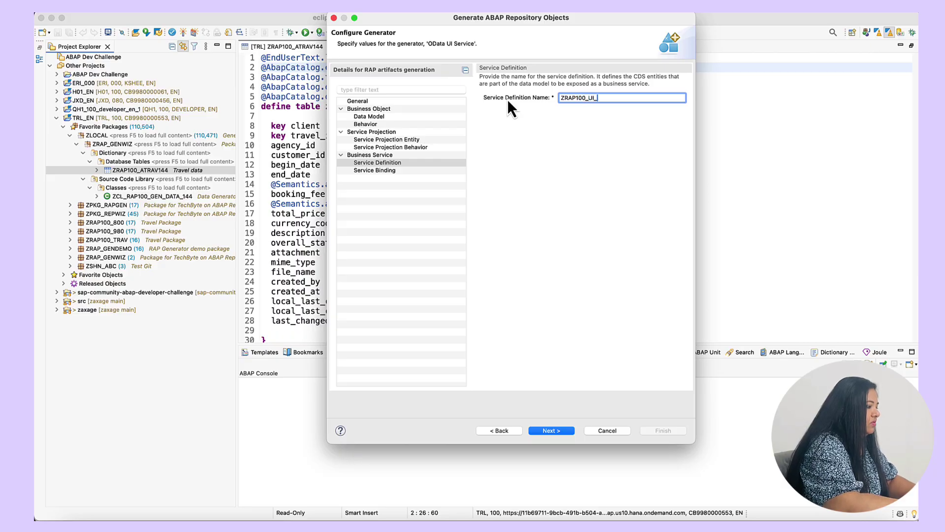
{"action": "type", "text": "TRAVE"}
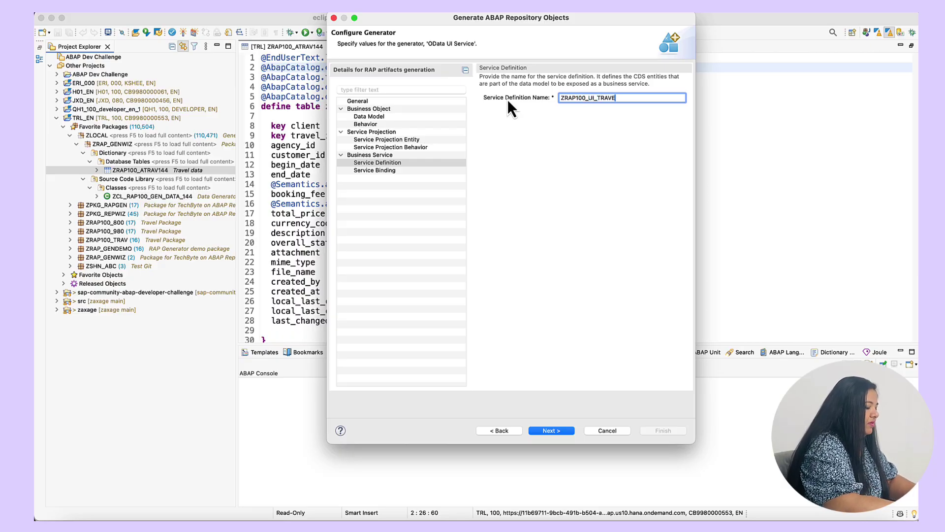
{"action": "type", "text": "L_144"}
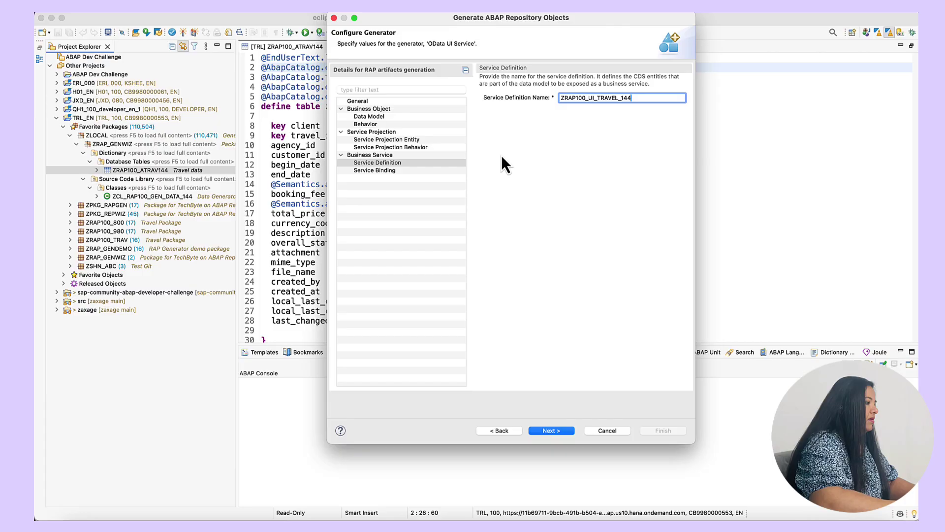
{"action": "left_click", "coordinate": [422, 172]}
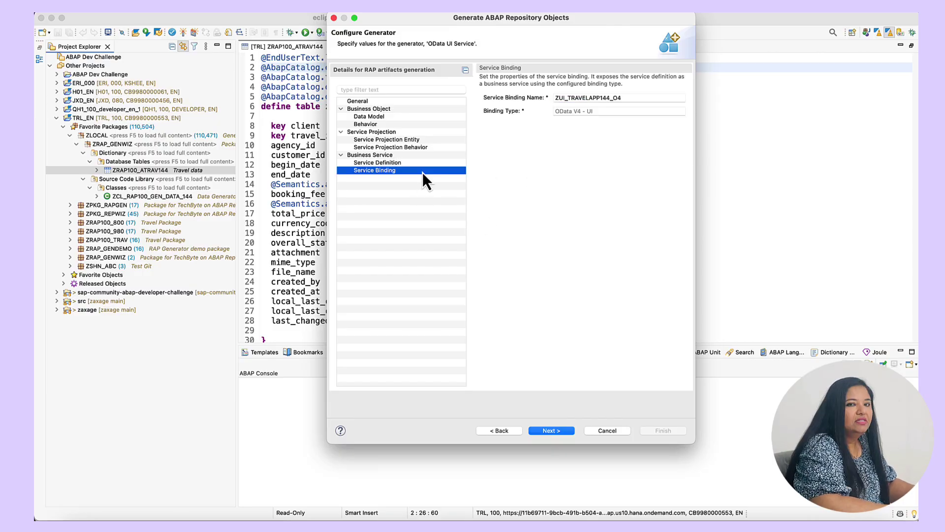
{"action": "left_click", "coordinate": [561, 97]}
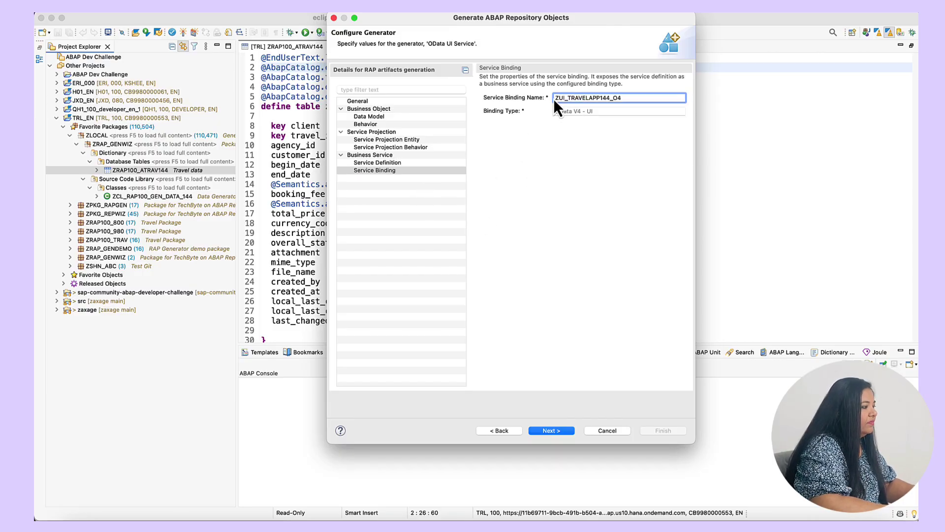
{"action": "type", "text": "ZRAP100_"}
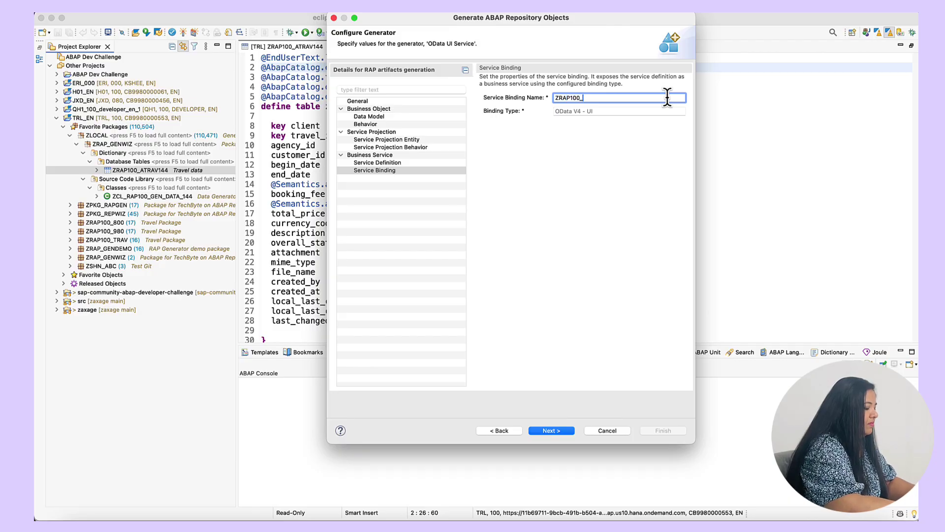
{"action": "type", "text": "UI_"}
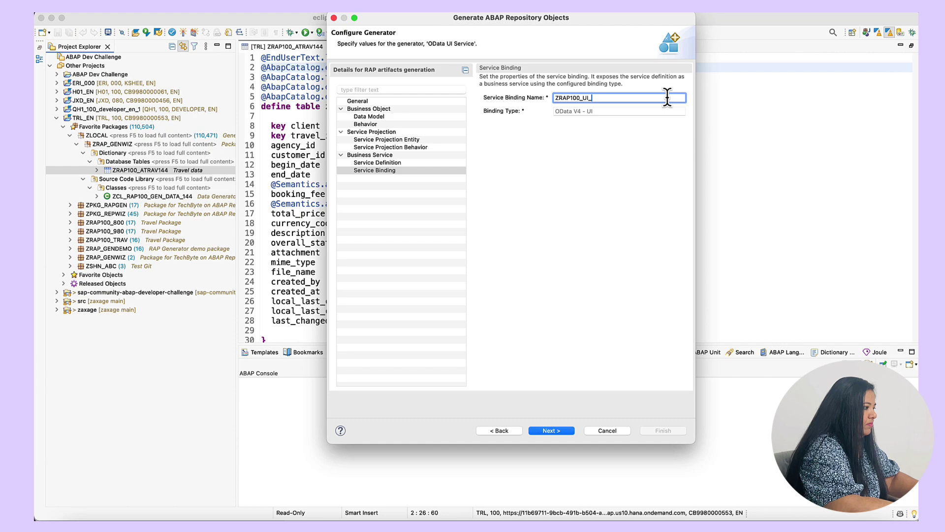
{"action": "type", "text": "TRAVEL_"}
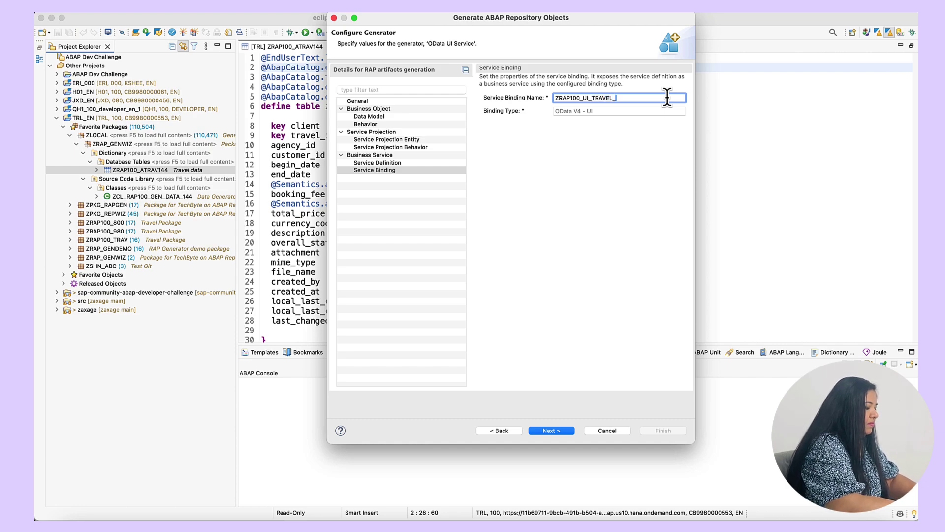
{"action": "type", "text": "O4_144"}
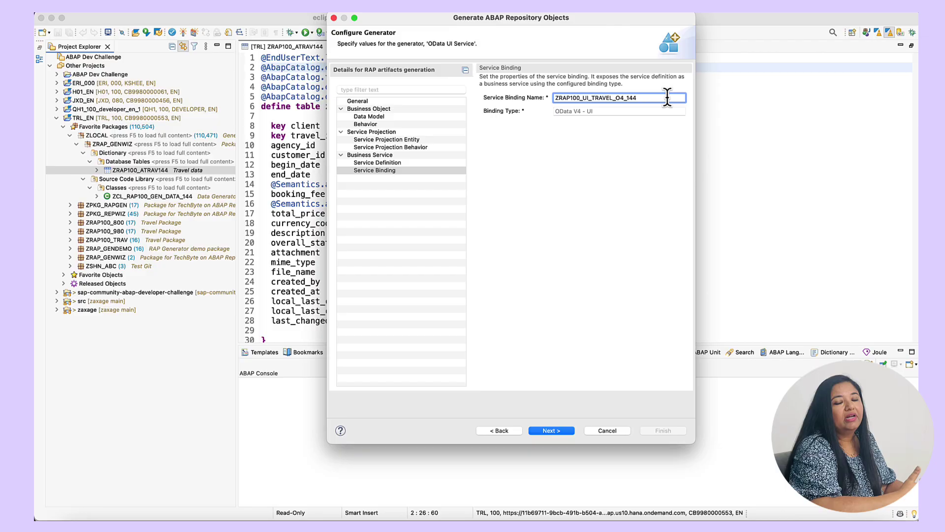
Validate the settings and check the object list, including ZRAP100_UI_TRAVEL_O4_144
{"action": "left_click", "coordinate": [551, 431]}
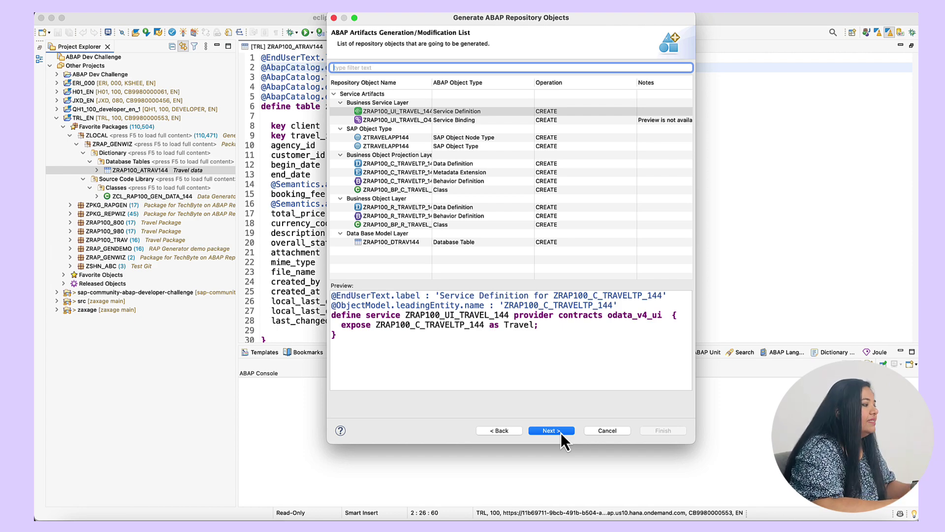
{"action": "left_click_drag", "start_coordinate": [431, 178], "coordinate": [452, 177]}
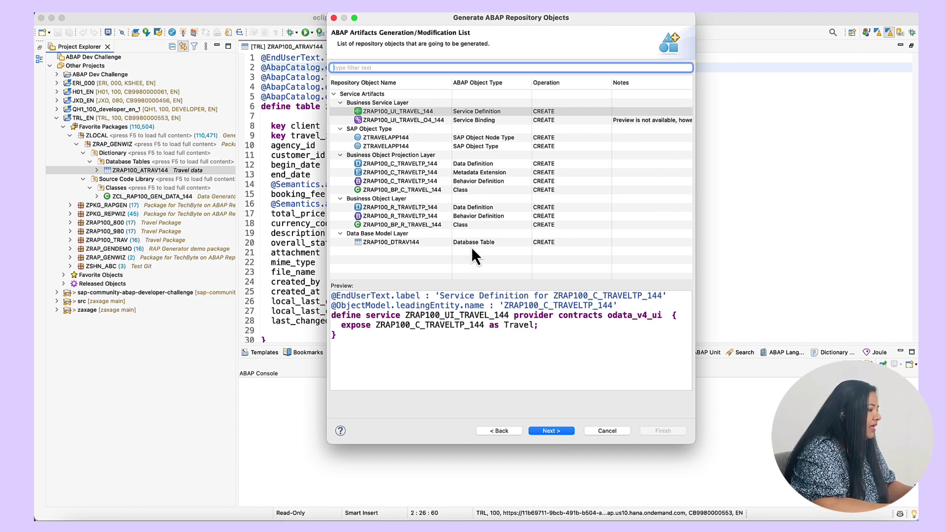
{"action": "left_click", "coordinate": [551, 430]}
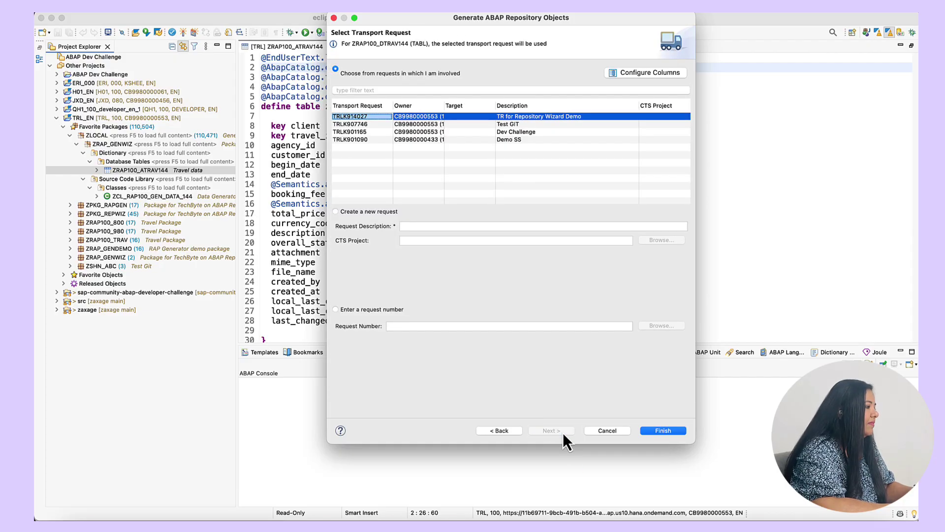
Finish the wizard with the selected transport request to generate the artifacts
{"action": "left_click", "coordinate": [663, 430]}
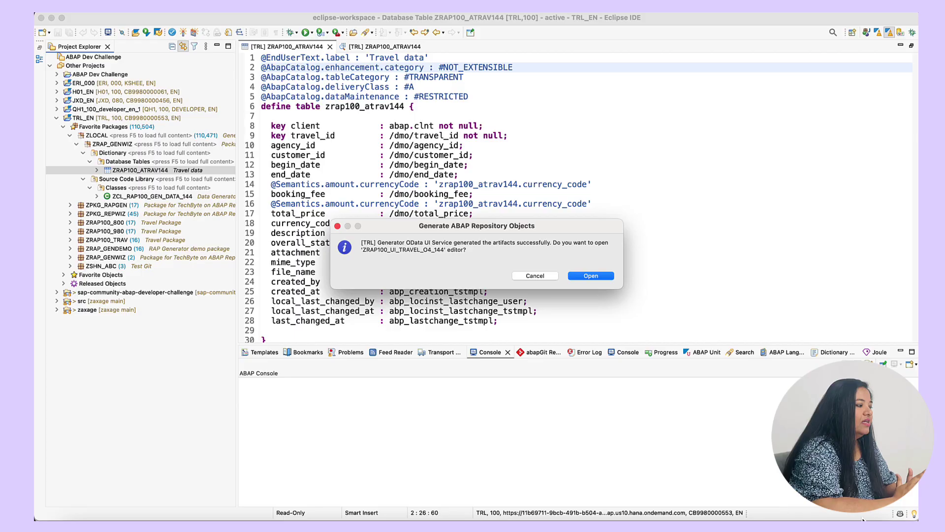
Open binding ZRAP100_UI_TRAVEL_O4_144, refresh ZRAP_GENWIZ, and select data definition ZRAP100_R_TRAVELTP_144
{"action": "left_click", "coordinate": [590, 277]}
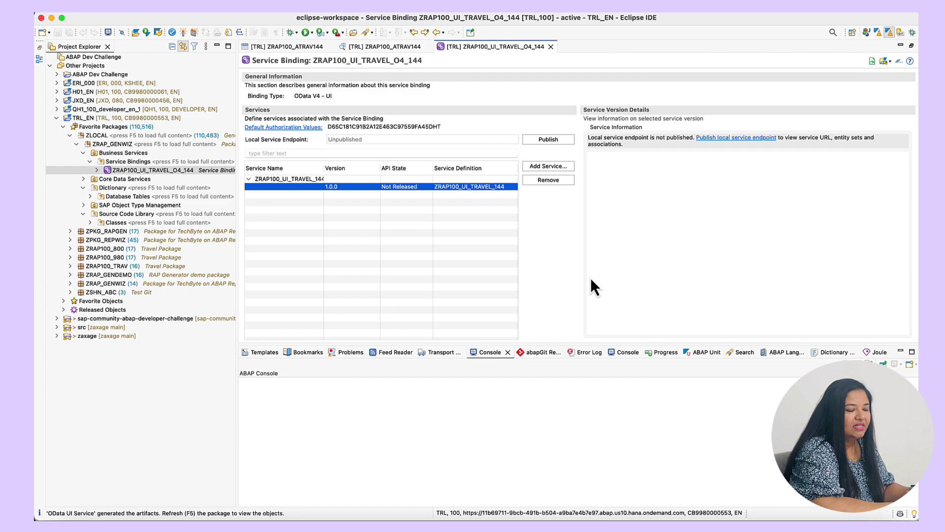
{"action": "left_click", "coordinate": [103, 144]}
{"action": "key", "text": "F5"}
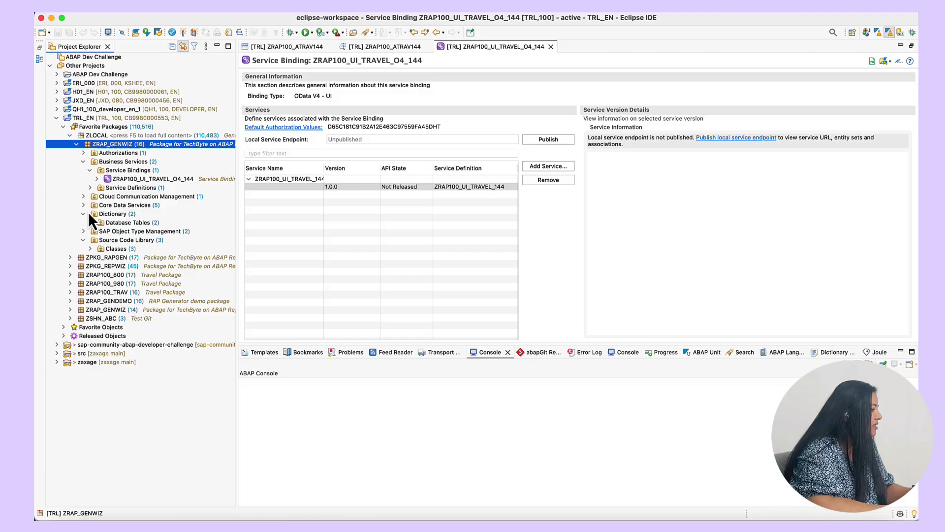
{"action": "left_click", "coordinate": [83, 205]}
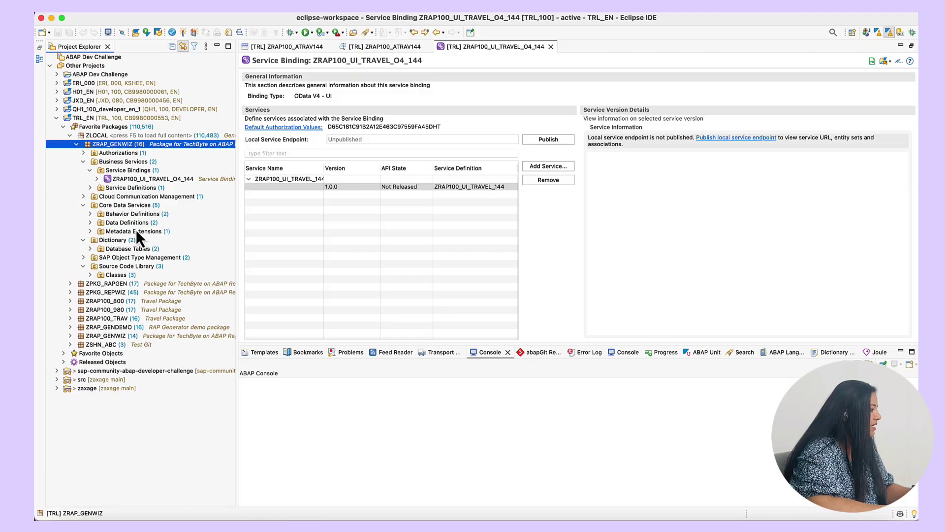
{"action": "left_click", "coordinate": [90, 222]}
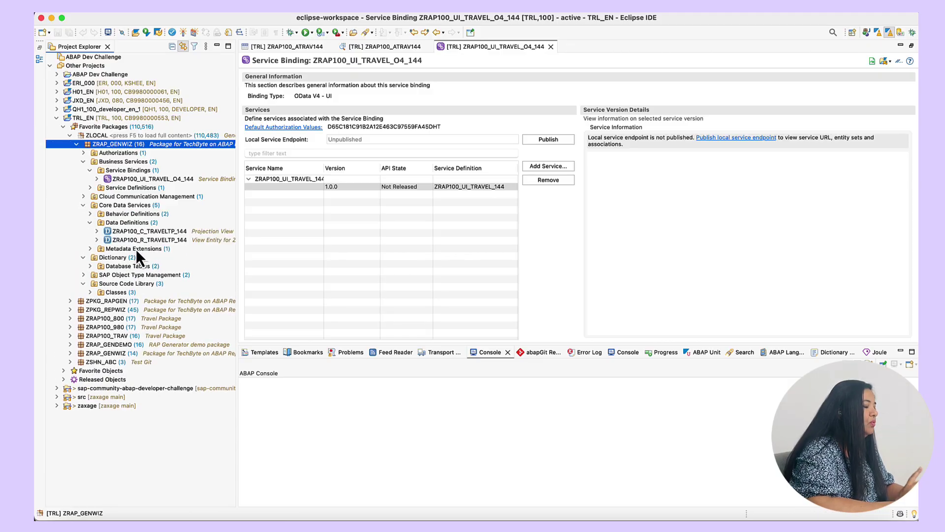
{"action": "left_click", "coordinate": [154, 241]}
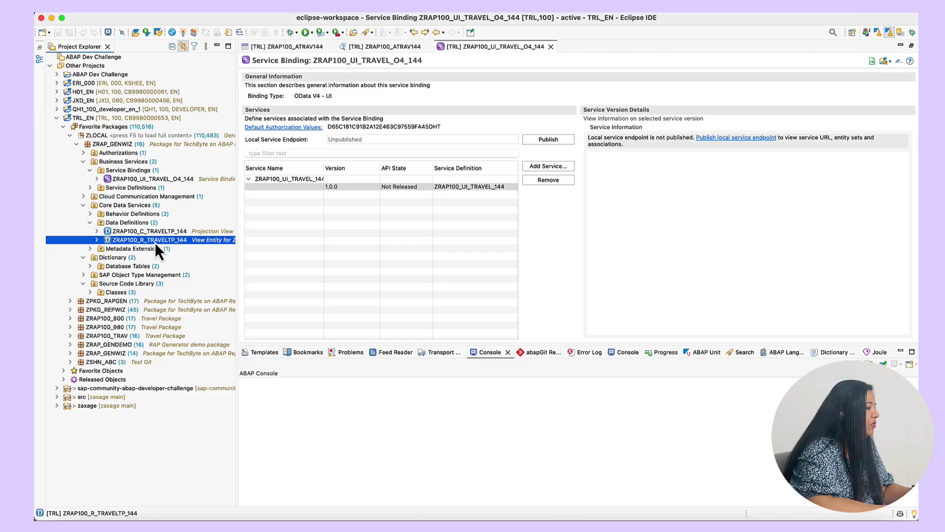
Inspect currency_code in ZRAP100_R_TRAVELTP_144, then open ZRAP100_C_TRAVELTP_144 and list behavior definitions
{"action": "double_click", "coordinate": [155, 240]}
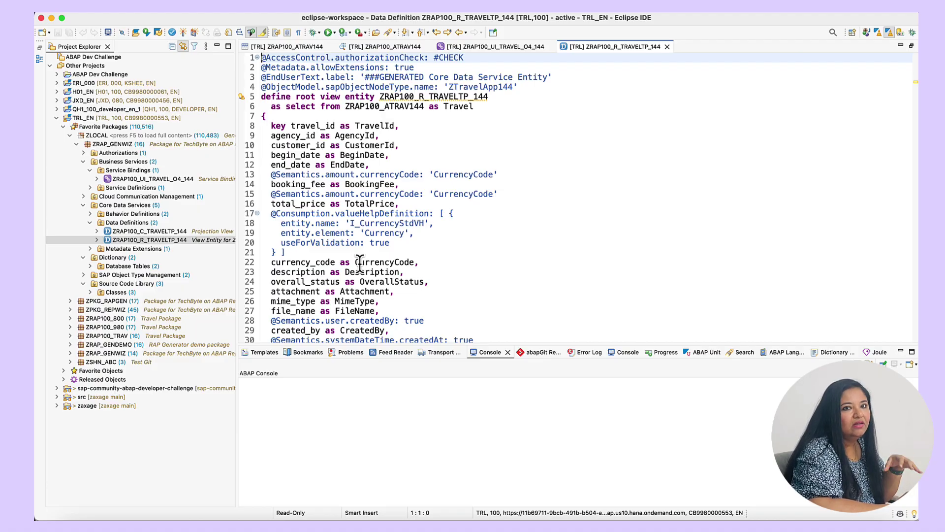
{"action": "left_click", "coordinate": [281, 261]}
{"action": "double_click", "coordinate": [281, 261]}
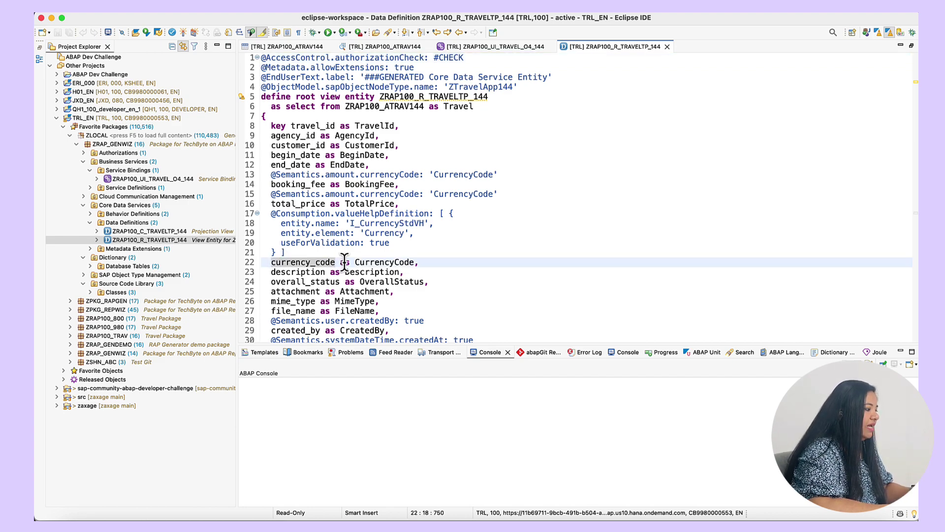
{"action": "left_click", "coordinate": [404, 262]}
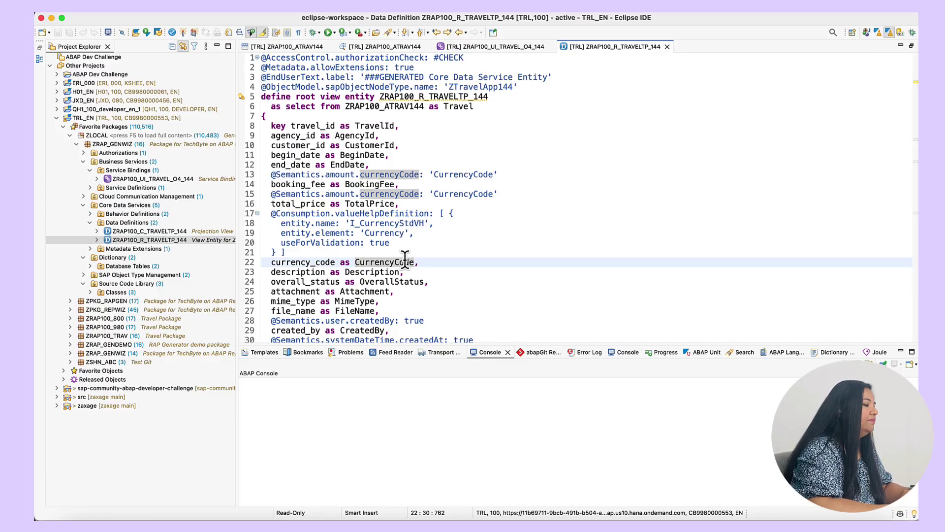
{"action": "left_click", "coordinate": [168, 234]}
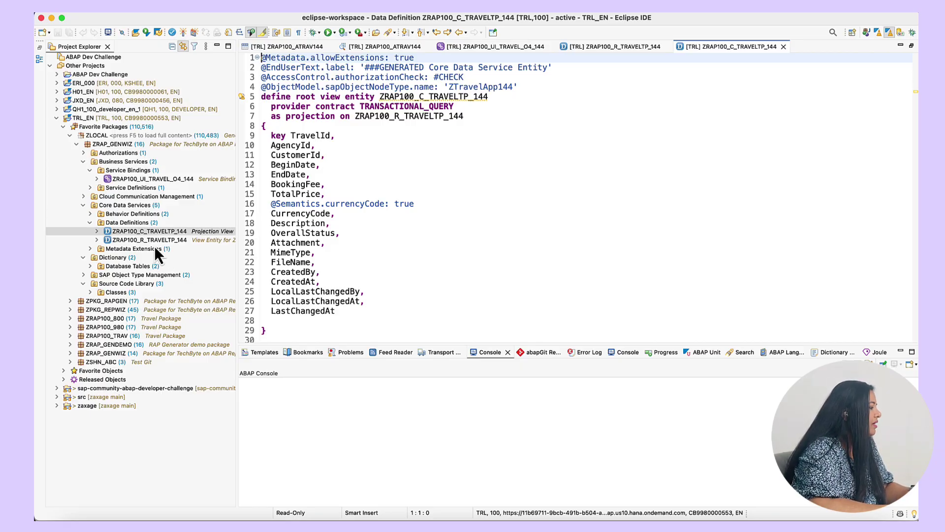
{"action": "left_click", "coordinate": [91, 215]}
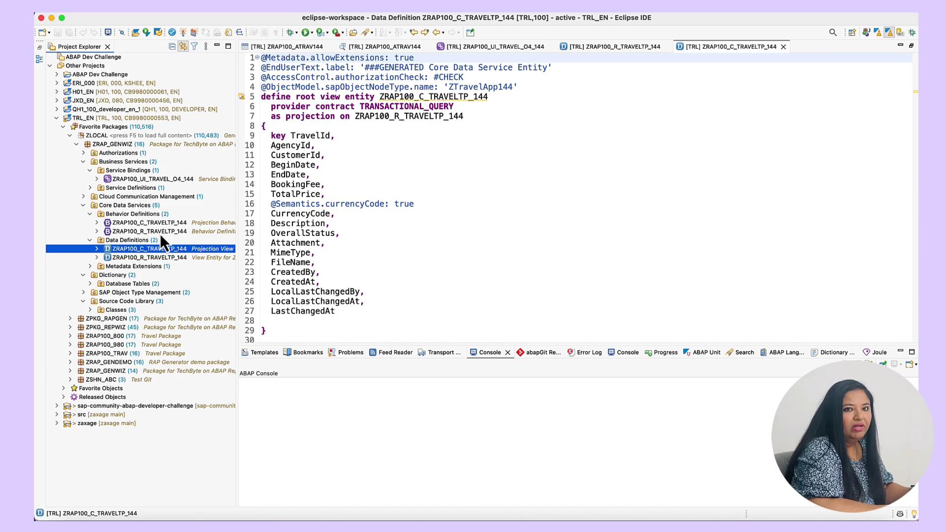
Open the ZRAP100_R_TRAVELTP_144 and ZRAP100_C_TRAVELTP_144 behavior definitions
{"action": "double_click", "coordinate": [149, 231]}
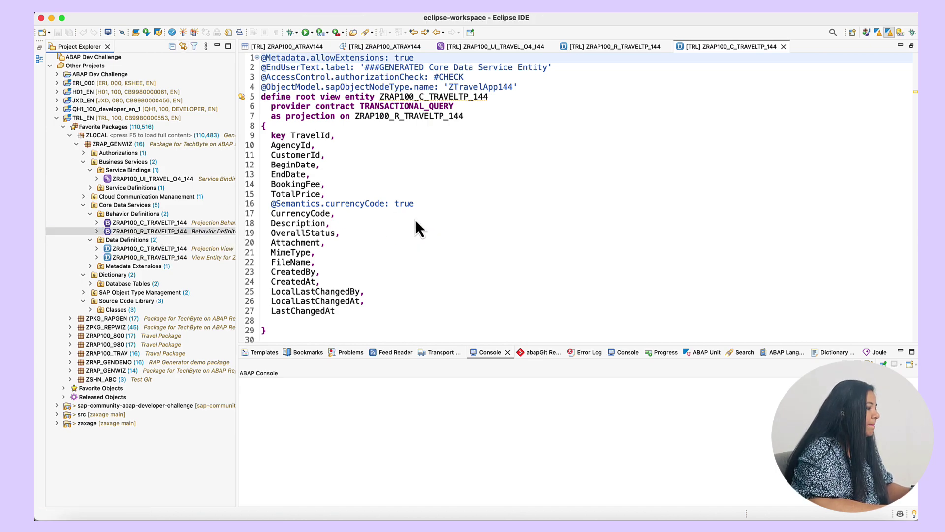
{"action": "scroll", "coordinate": [389, 227], "scroll_direction": "down", "scroll_amount": 1}
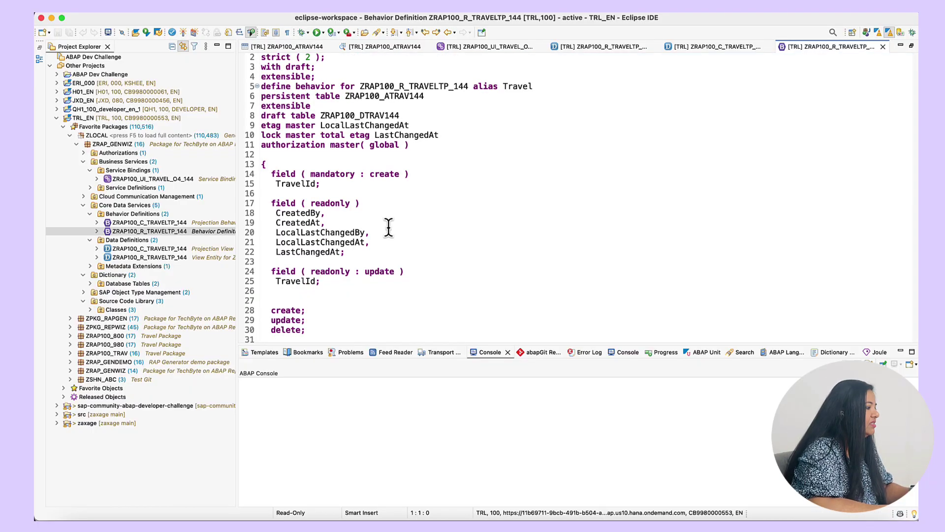
{"action": "scroll", "coordinate": [389, 227], "scroll_direction": "down", "scroll_amount": 5}
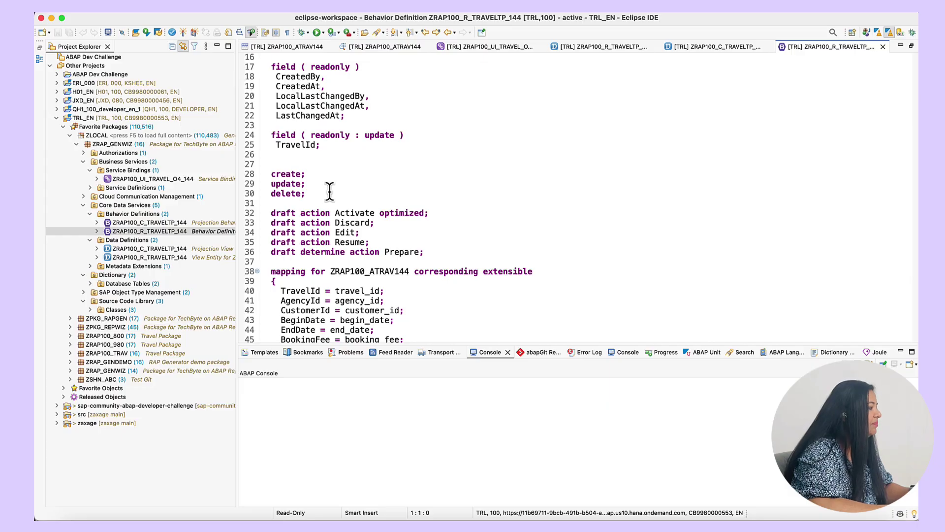
{"action": "double_click", "coordinate": [138, 223]}
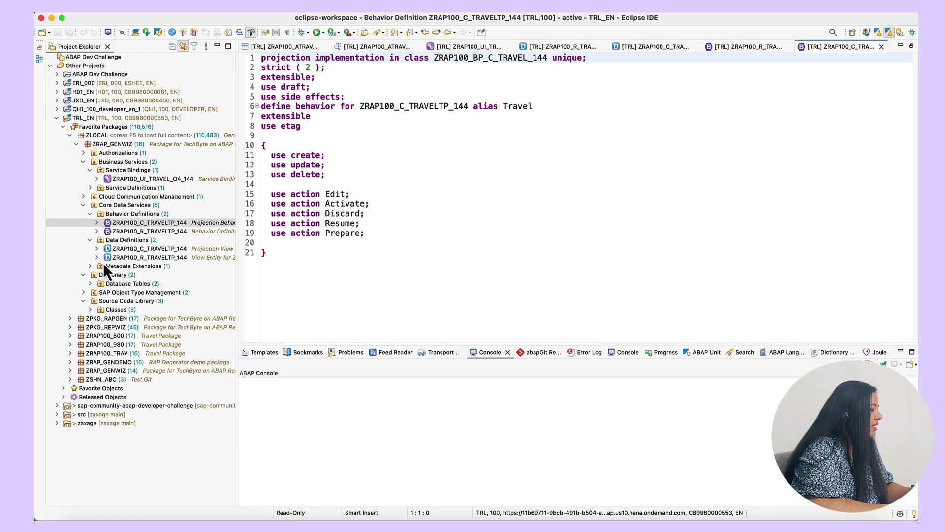
Open the ZRAP100_BP_R_TRAVEL_144 and ZRAP100_BP_C_TRAVEL_144 behavior pool classes, then expand Service Definitions
{"action": "left_click", "coordinate": [91, 310]}
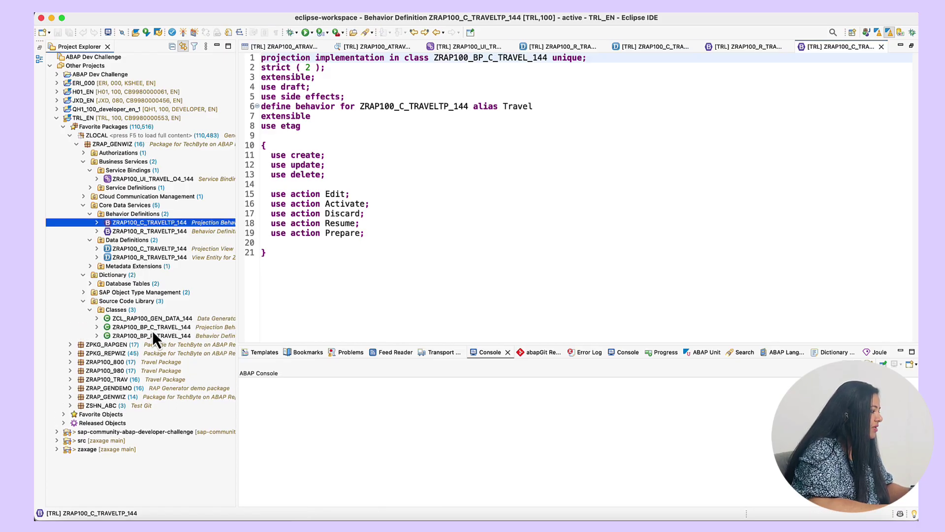
{"action": "double_click", "coordinate": [157, 337]}
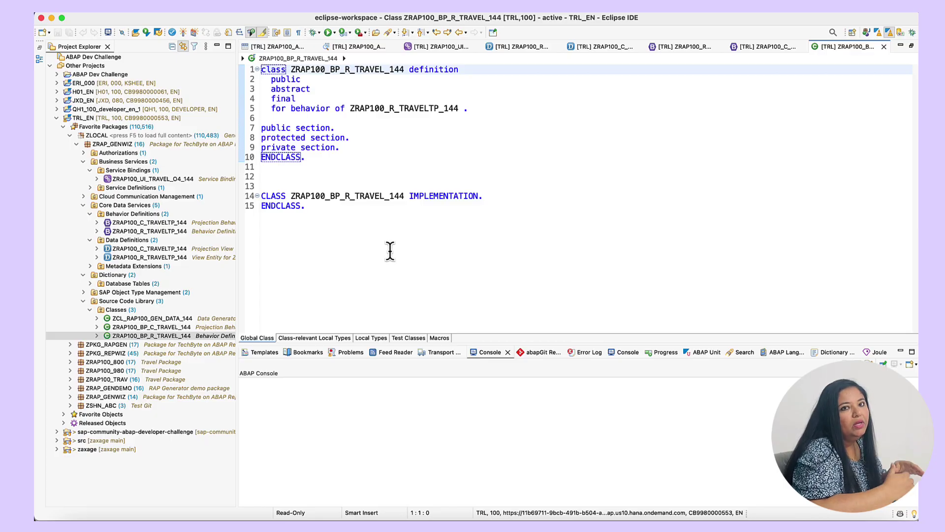
{"action": "double_click", "coordinate": [146, 329]}
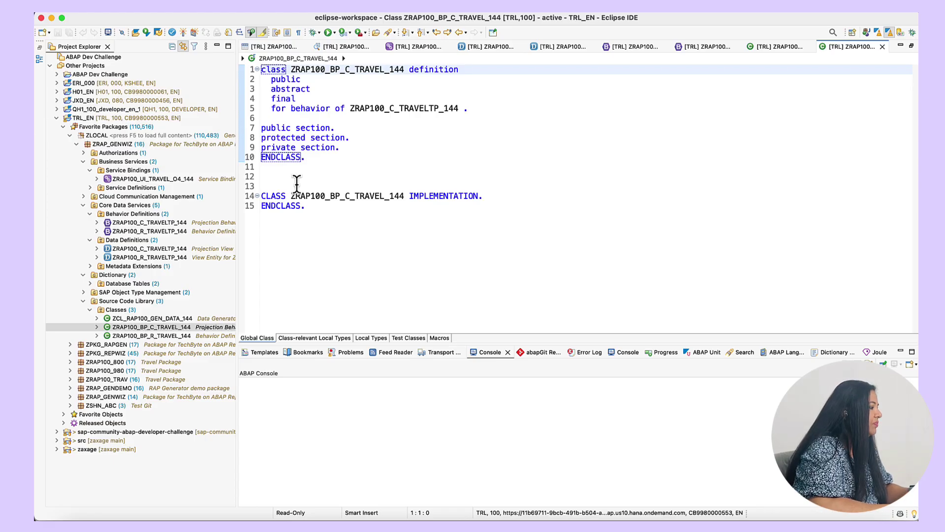
{"action": "left_click", "coordinate": [90, 188]}
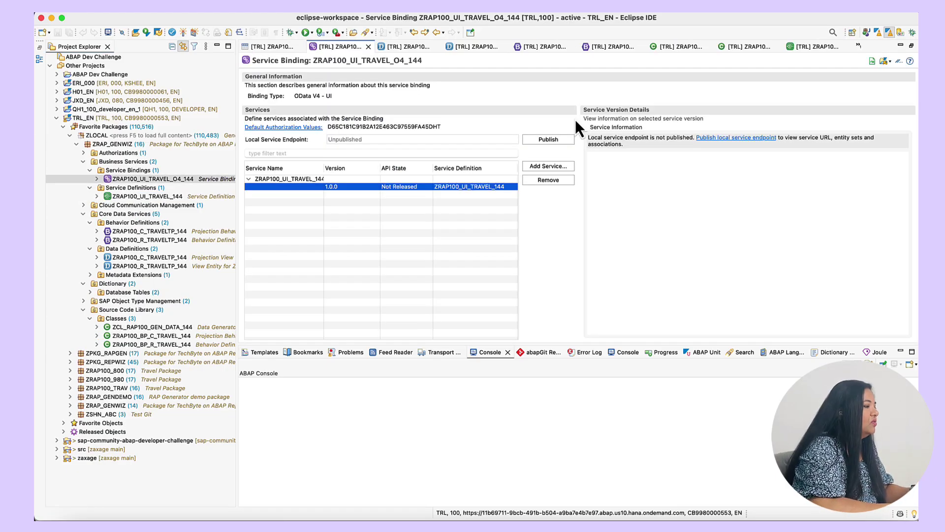
Publish the ZRAP100_UI_TRAVEL_O4_144 binding locally and preview its Travel entity set
{"action": "left_click", "coordinate": [555, 139]}
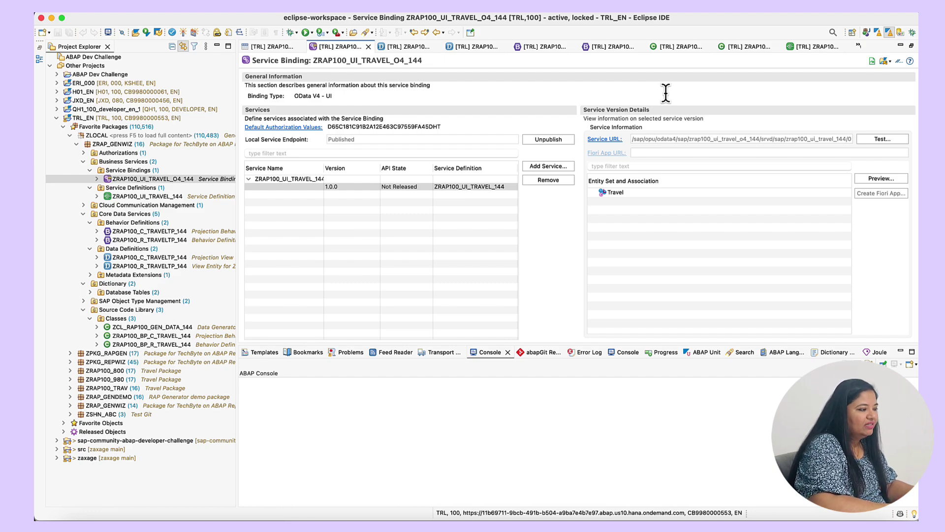
{"action": "left_click", "coordinate": [625, 193]}
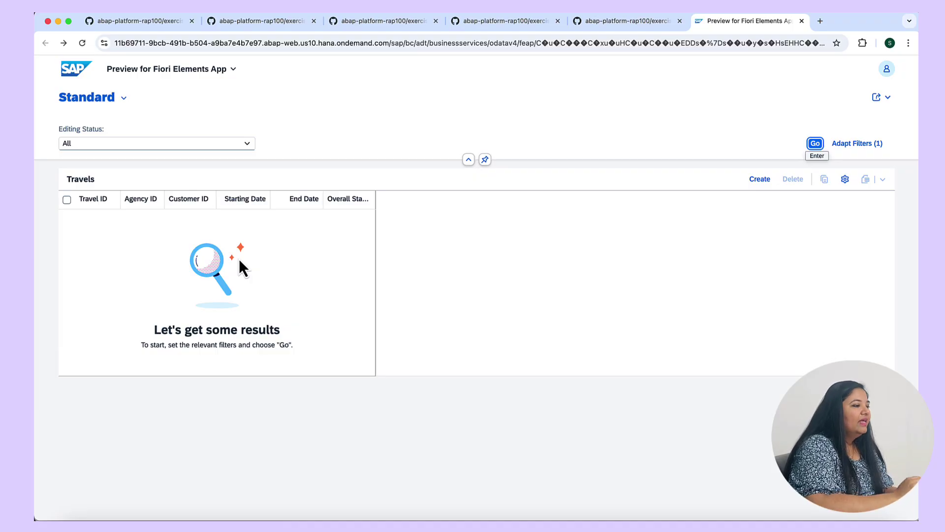
Load the travels, select and then deselect travel 9, and open travel 6's object page
{"action": "left_click", "coordinate": [815, 144]}
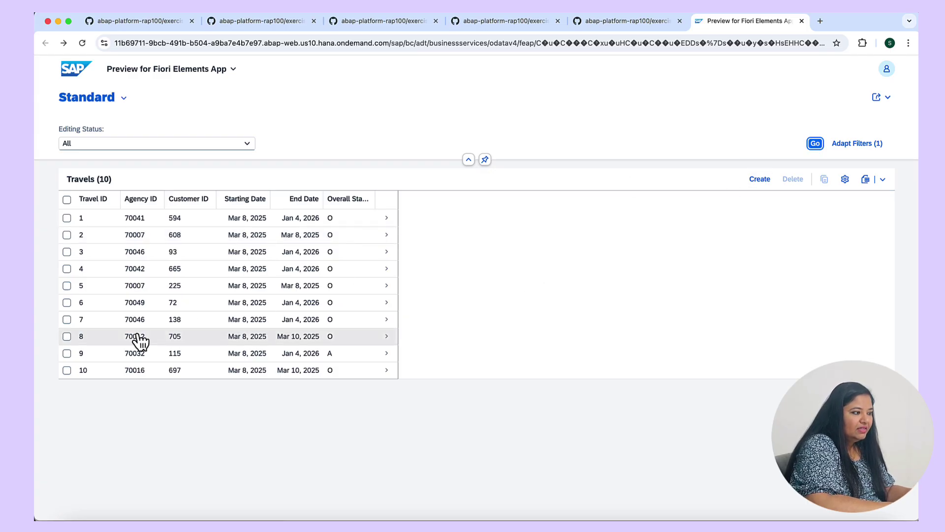
{"action": "left_click", "coordinate": [67, 353]}
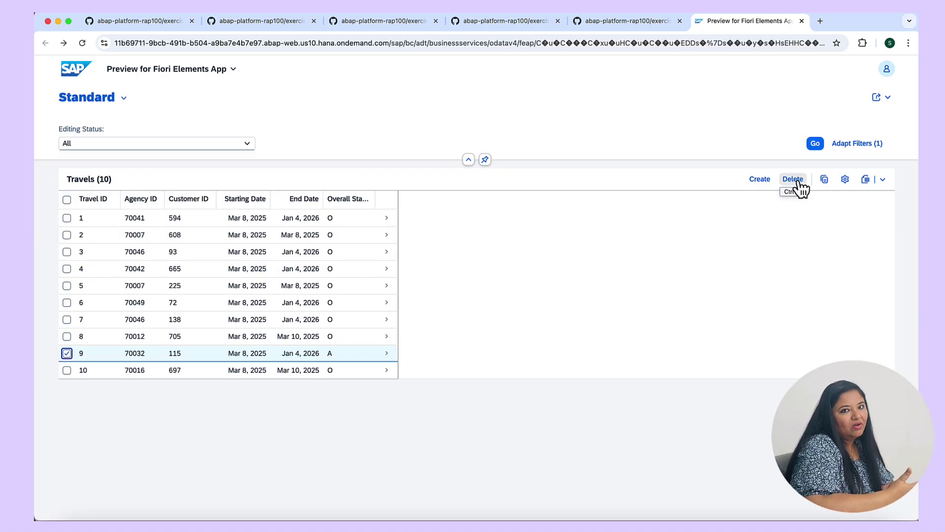
{"action": "left_click", "coordinate": [66, 353]}
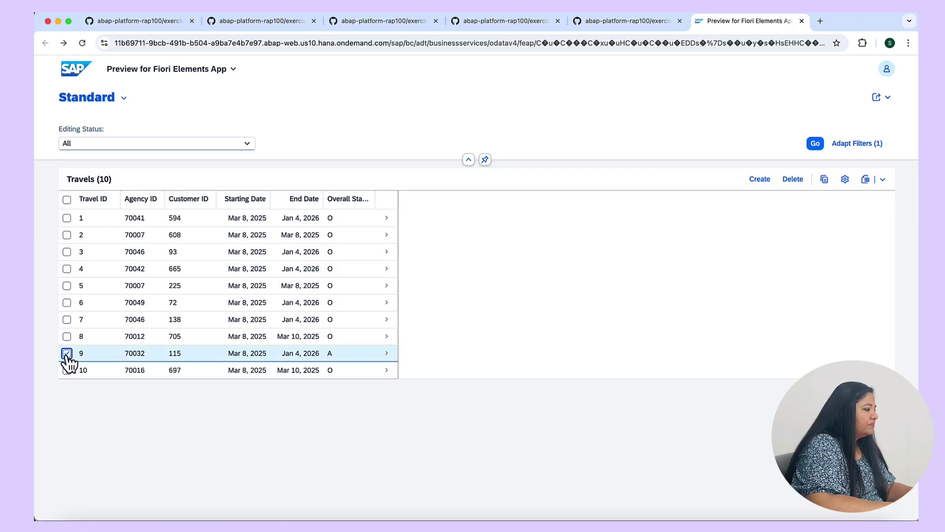
{"action": "left_click", "coordinate": [386, 301]}
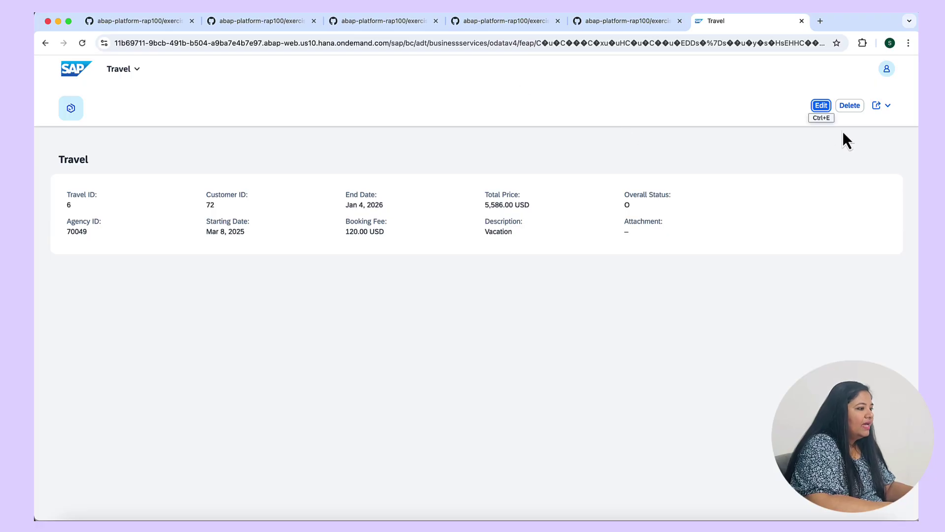
Edit travel 6's description to 'Vacation New', save, and go back to the list
{"action": "left_click", "coordinate": [821, 106]}
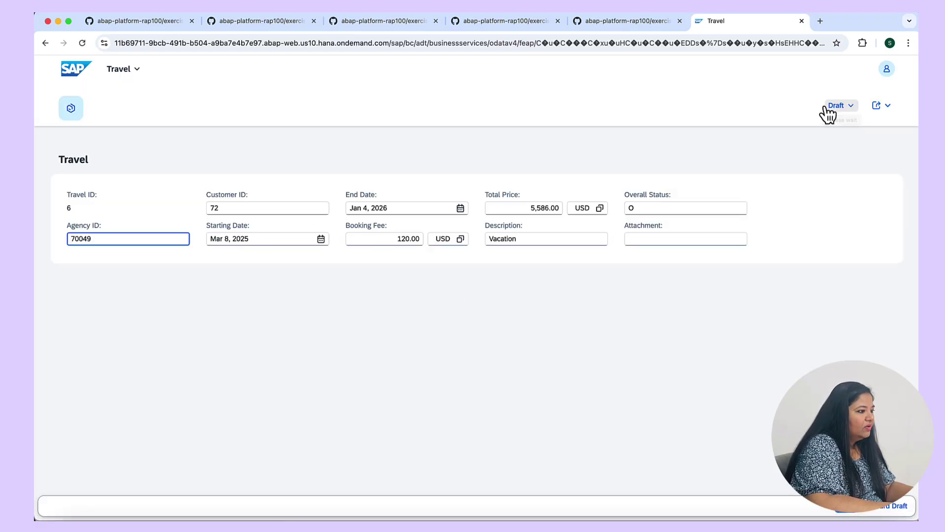
{"action": "left_click", "coordinate": [541, 239]}
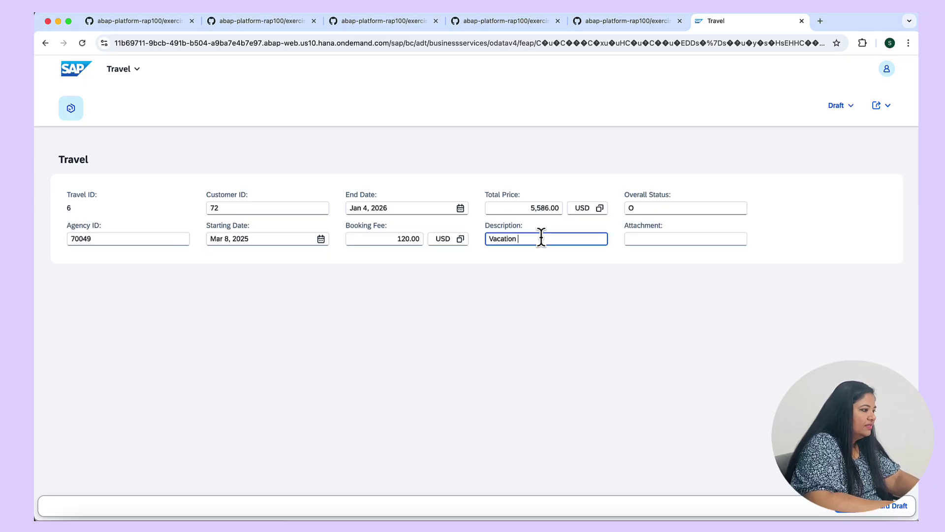
{"action": "type", "text": "New"}
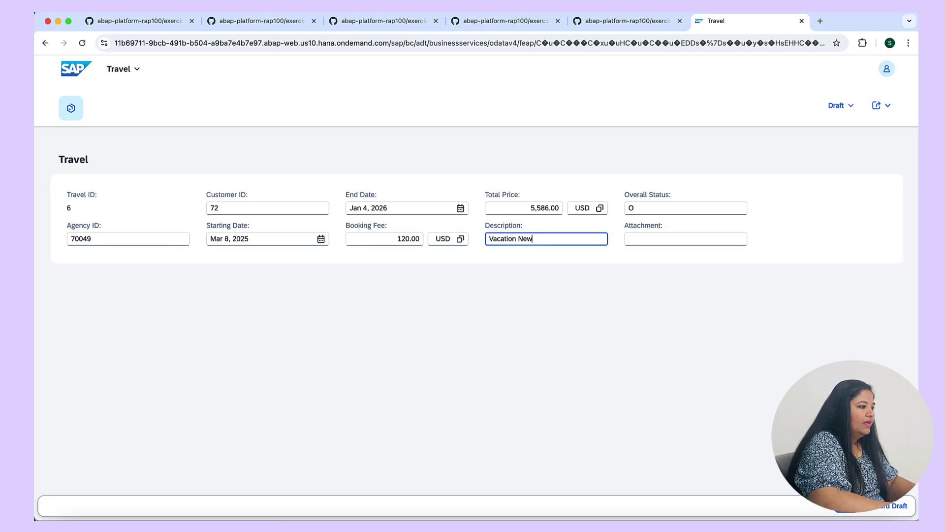
{"action": "left_click", "coordinate": [849, 514]}
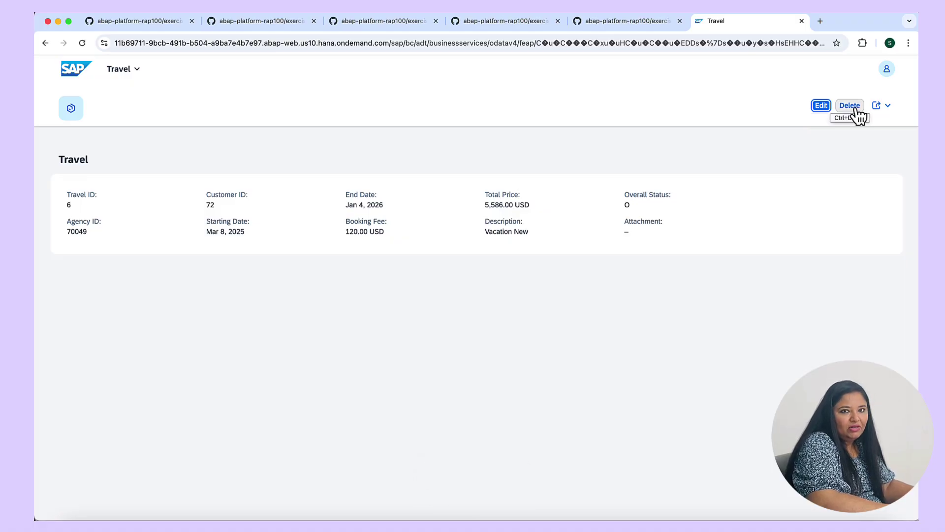
{"action": "left_click", "coordinate": [46, 43]}
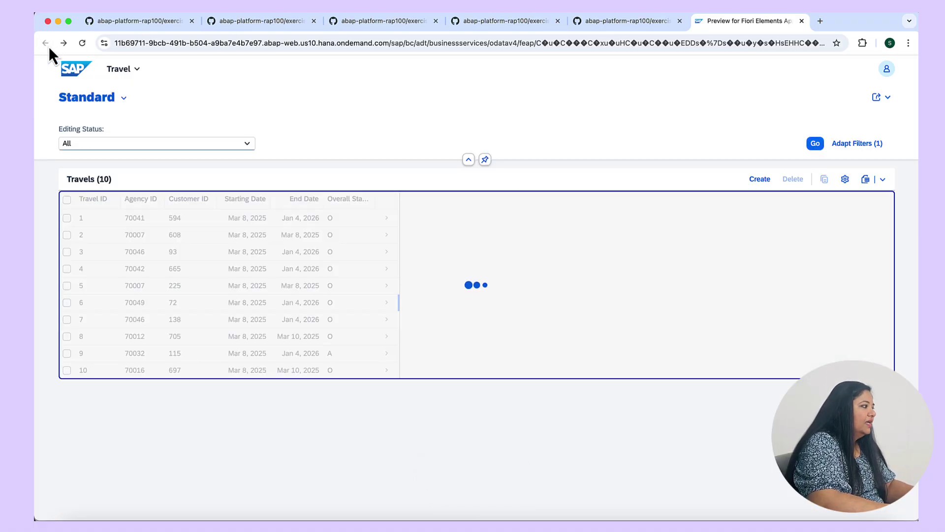
Create travel 12 with agency 678, customer 3636 and end date May 5, 2025
{"action": "left_click", "coordinate": [761, 179]}
{"action": "type", "text": "12"}
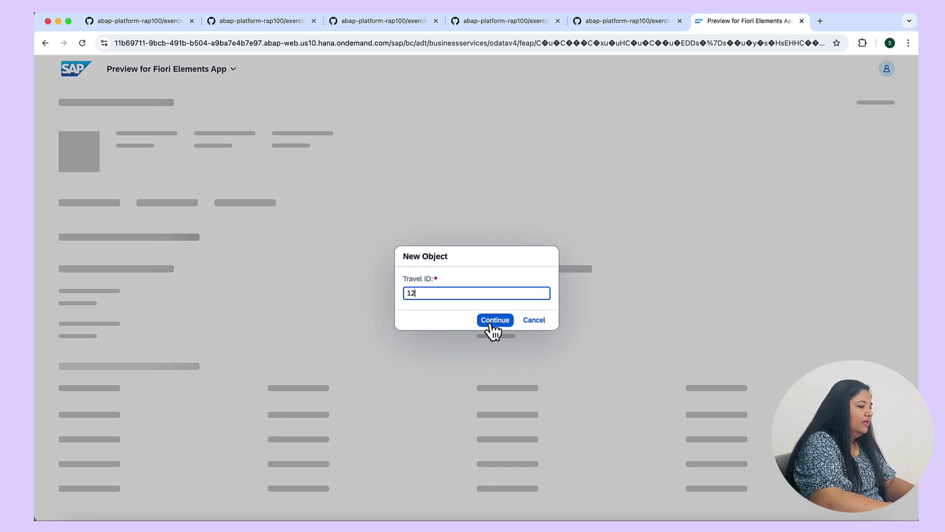
{"action": "left_click", "coordinate": [495, 320]}
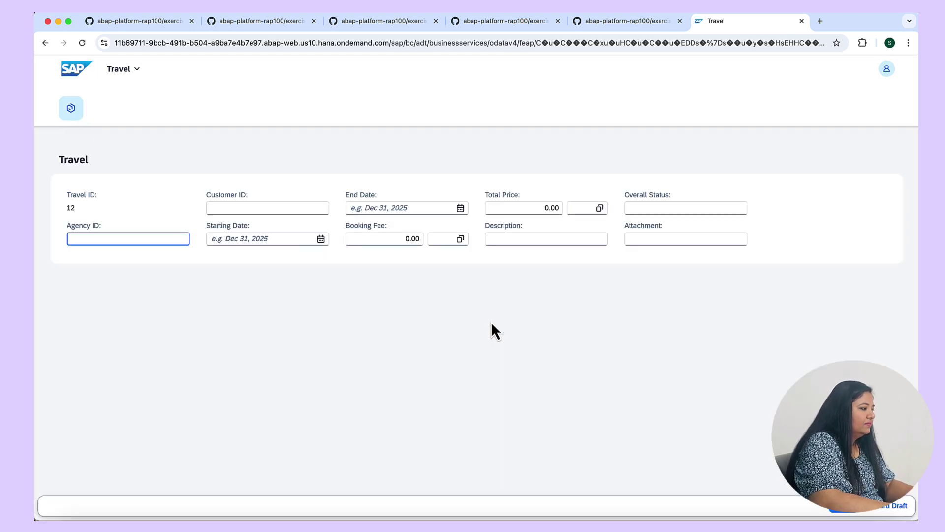
{"action": "type", "text": "678"}
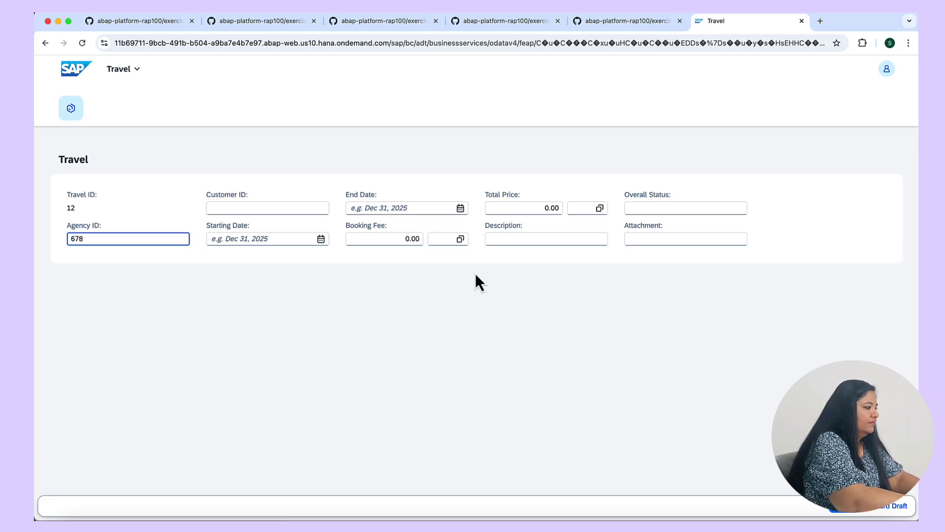
{"action": "left_click", "coordinate": [258, 208]}
{"action": "type", "text": "3"}
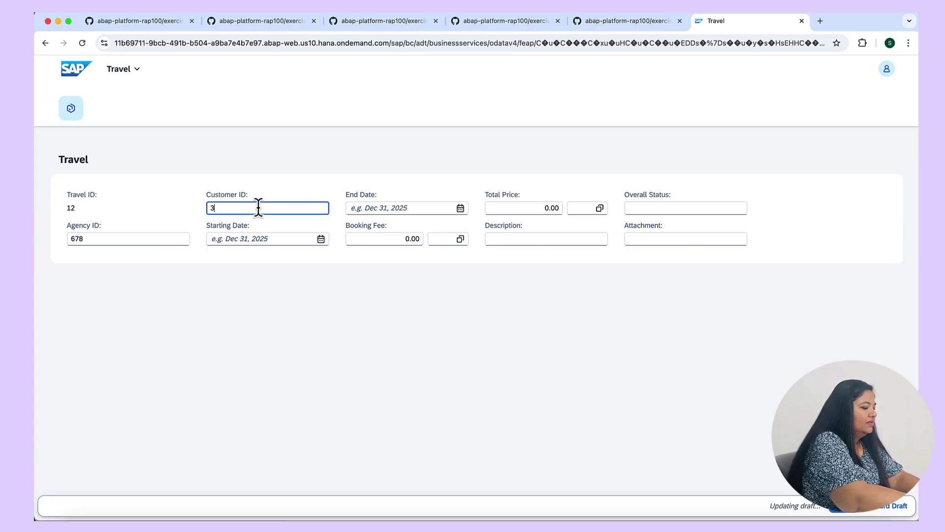
{"action": "type", "text": "636"}
{"action": "left_click", "coordinate": [460, 207]}
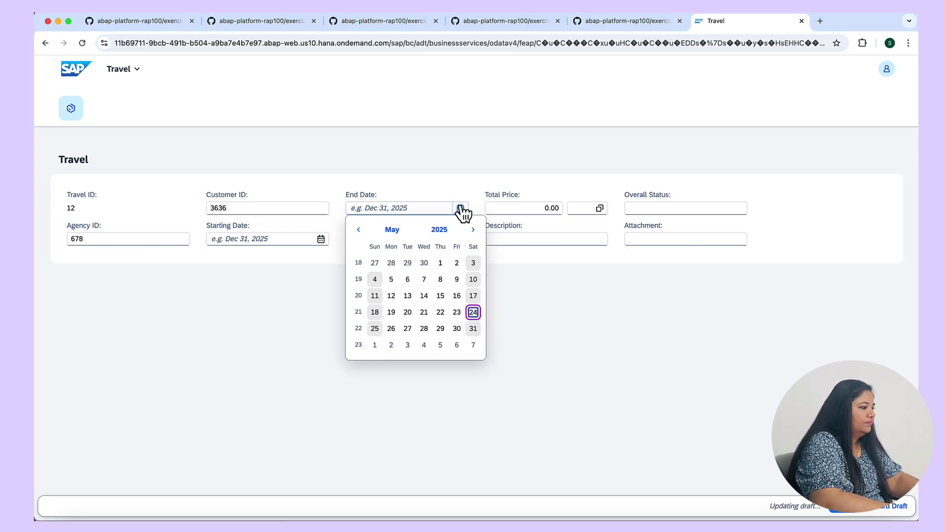
{"action": "left_click", "coordinate": [386, 274]}
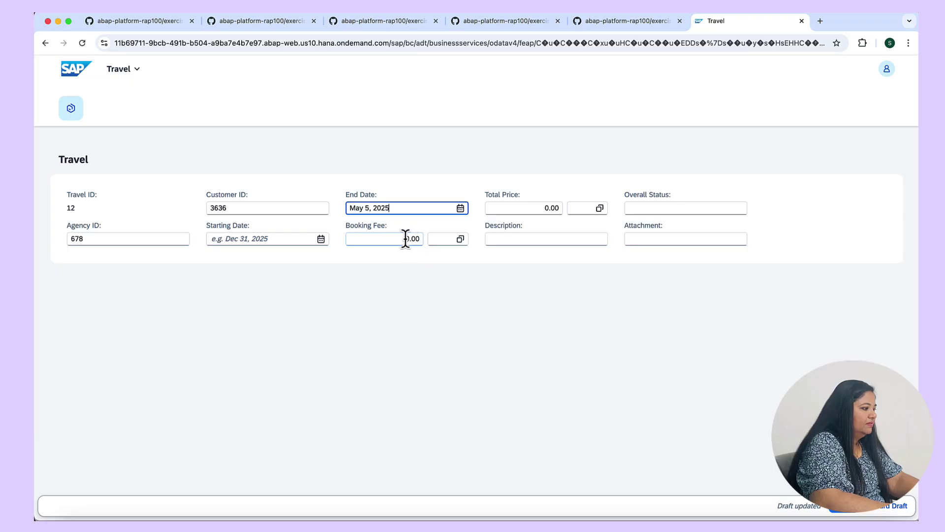
Enter a USD booking fee, total price and description 'Travel to Walldorf', then save
{"action": "left_click", "coordinate": [406, 238]}
{"action": "type", "text": "232"}
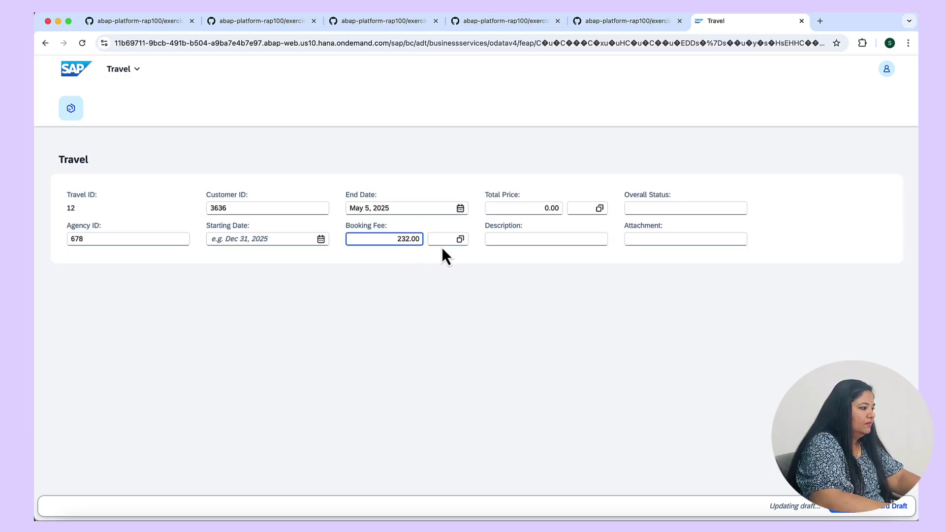
{"action": "left_click", "coordinate": [442, 239]}
{"action": "type", "text": "SD"}
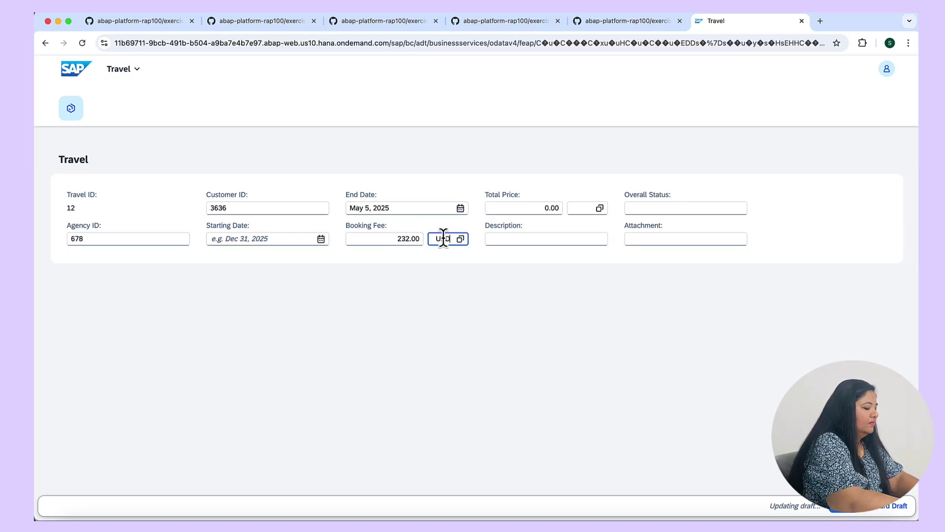
{"action": "key", "text": "Return"}
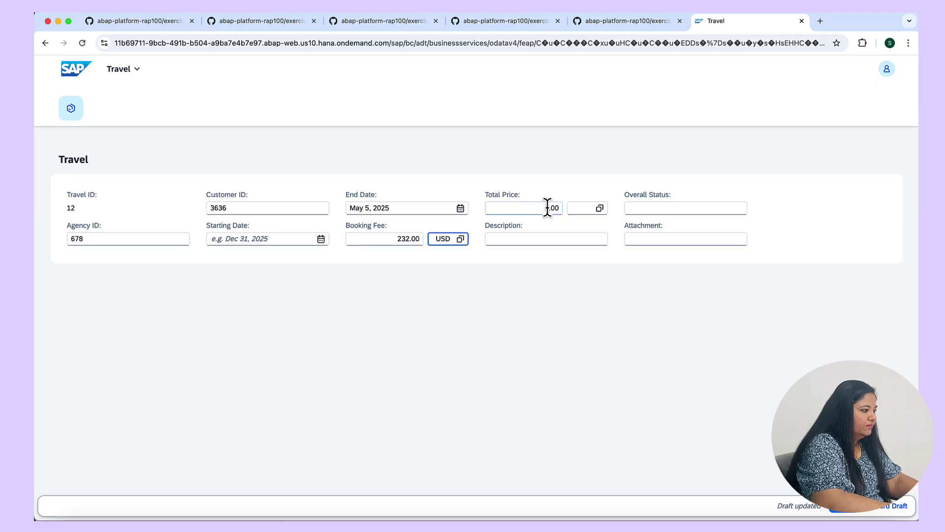
{"action": "left_click", "coordinate": [548, 208]}
{"action": "type", "text": "500"}
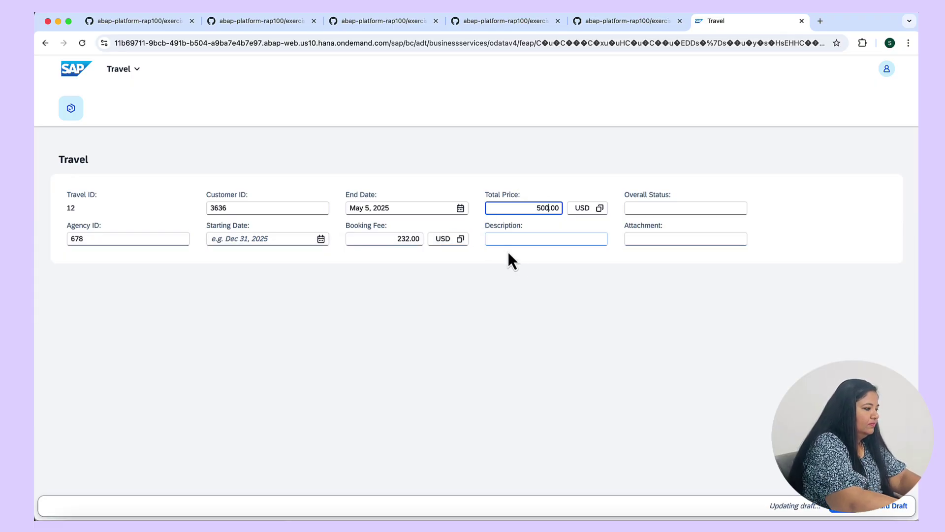
{"action": "left_click", "coordinate": [532, 238]}
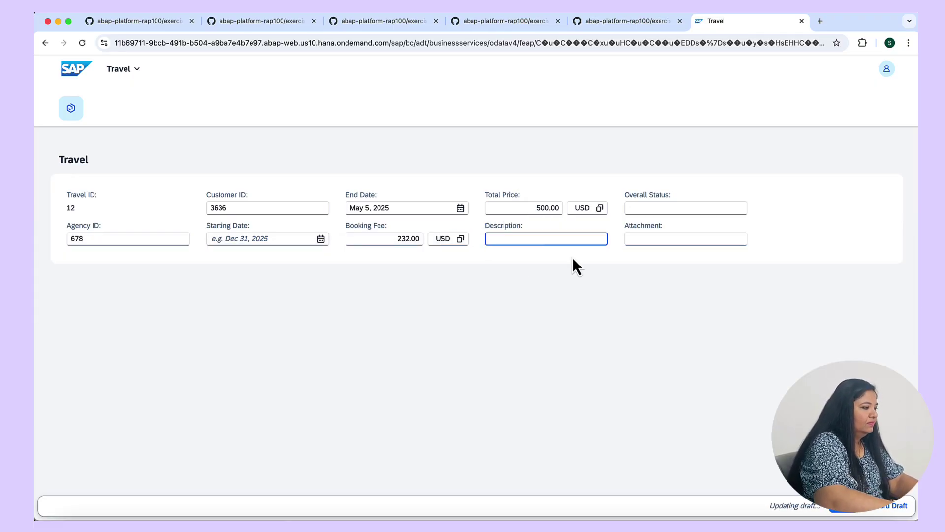
{"action": "type", "text": "Travel "}
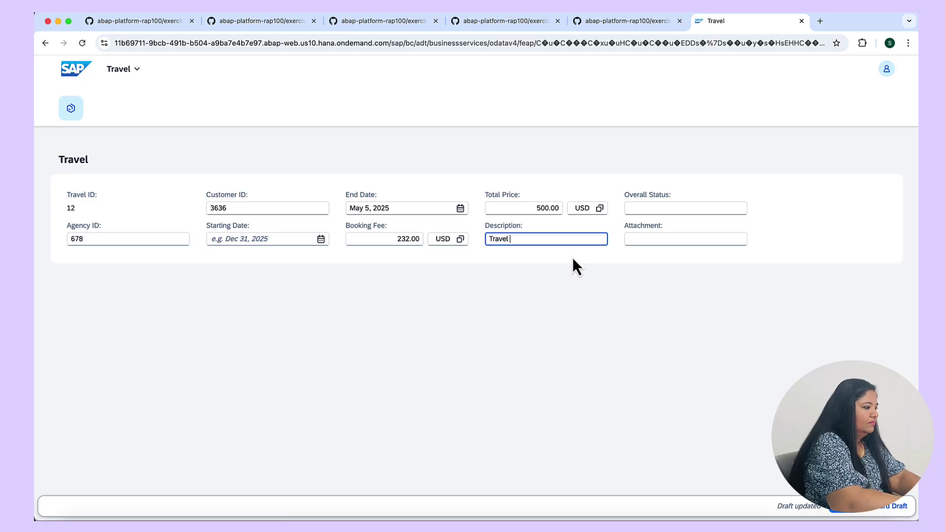
{"action": "type", "text": "to Walld"}
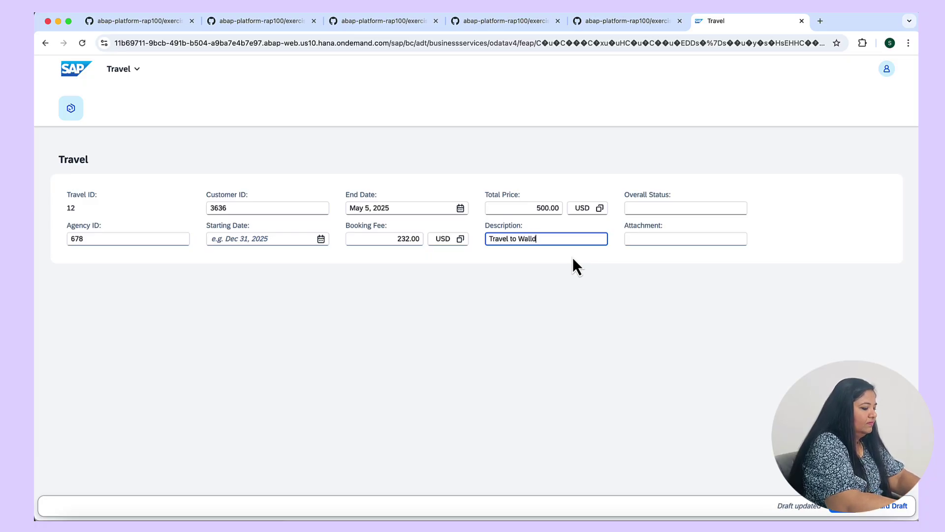
{"action": "type", "text": "orf"}
{"action": "left_click", "coordinate": [673, 209]}
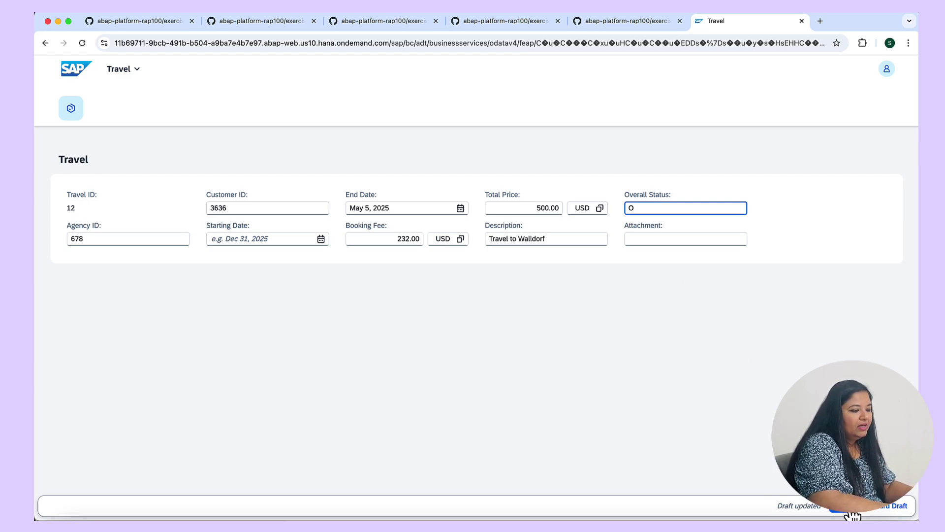
{"action": "left_click", "coordinate": [852, 514]}
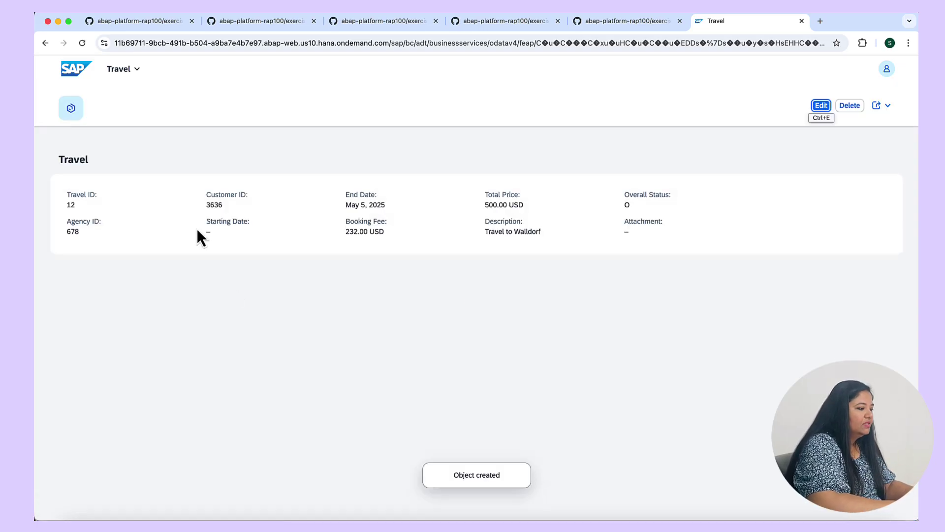
{"action": "left_click", "coordinate": [46, 43]}
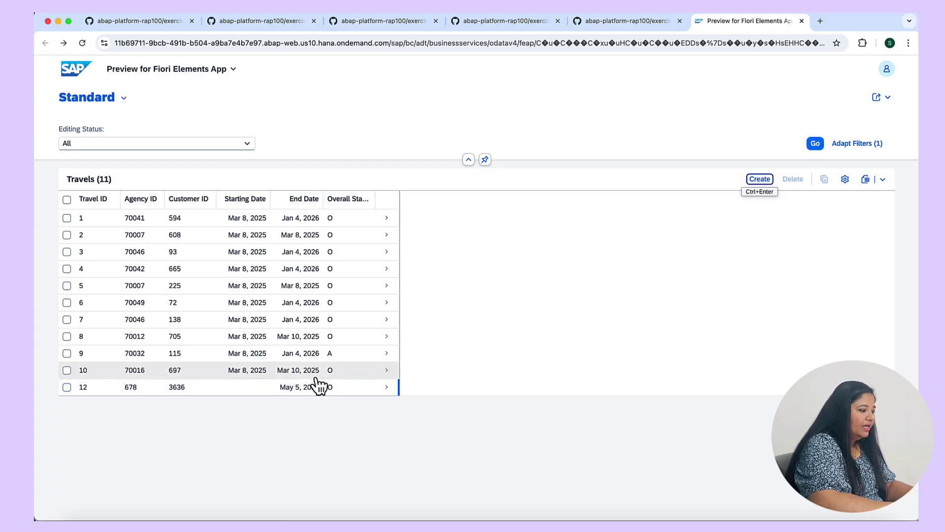
Set travel 12's starting date to May 13, 2025, save, and return to the list
{"action": "left_click", "coordinate": [387, 387]}
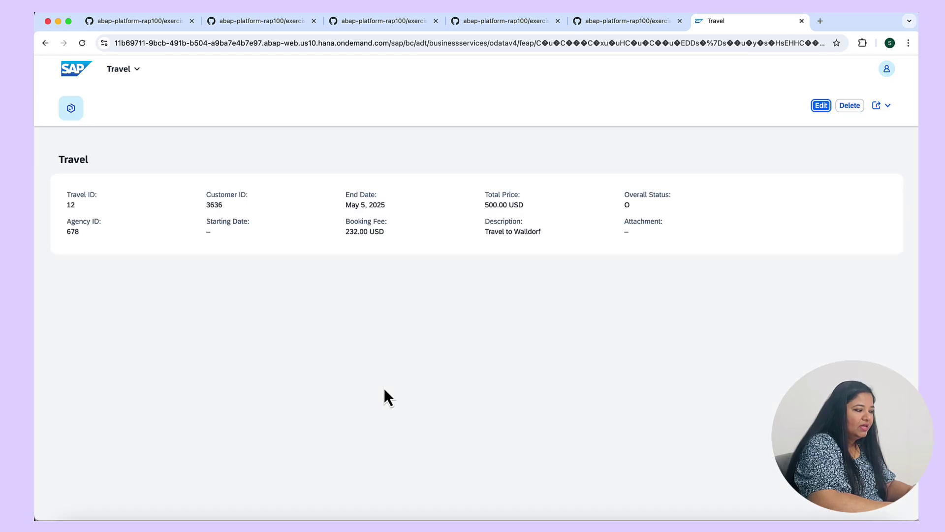
{"action": "left_click", "coordinate": [822, 106]}
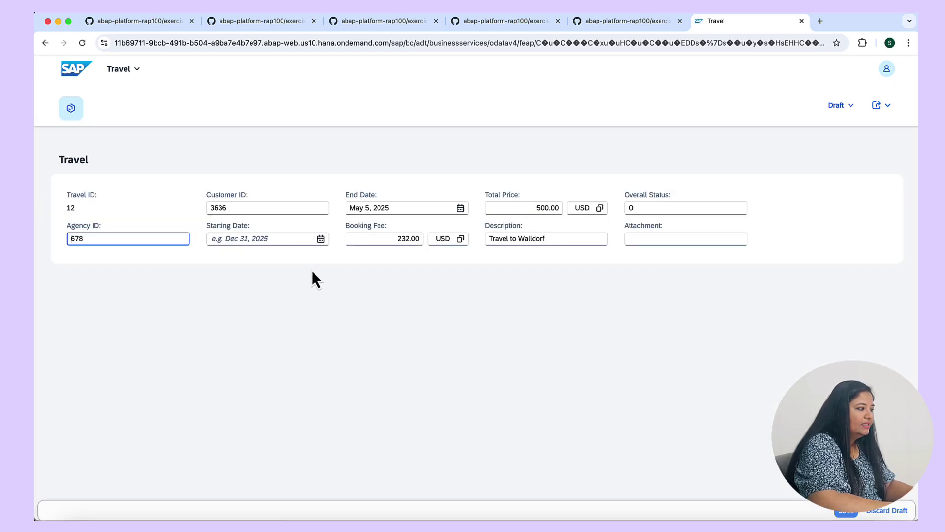
{"action": "left_click", "coordinate": [321, 241]}
{"action": "left_click", "coordinate": [273, 328]}
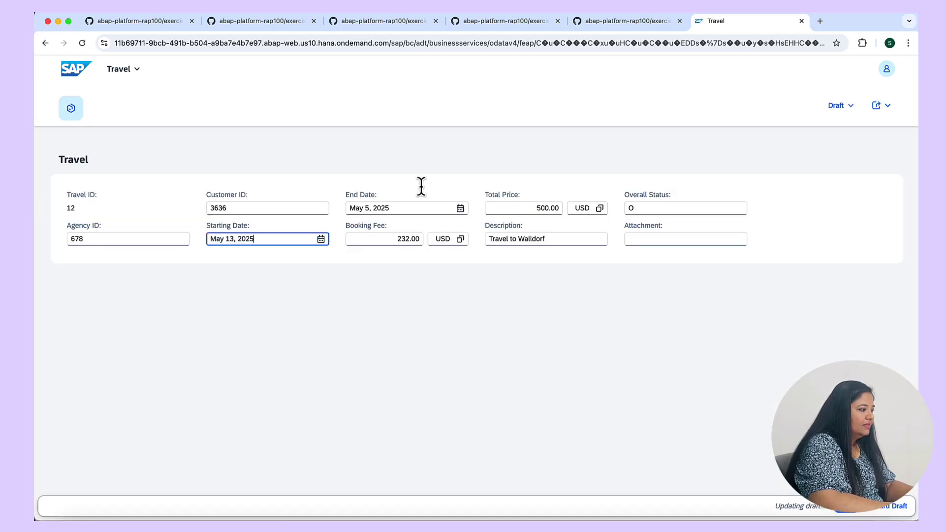
{"action": "left_click", "coordinate": [853, 515]}
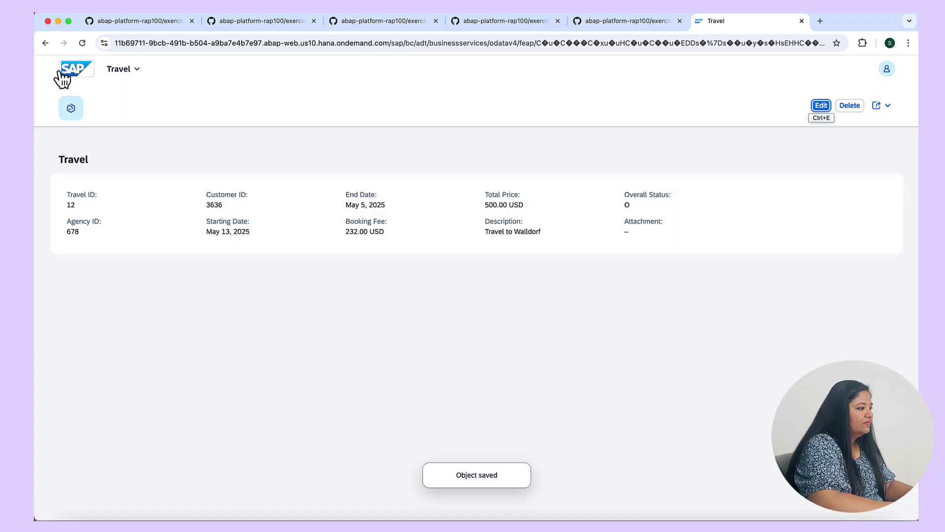
{"action": "left_click", "coordinate": [46, 44]}
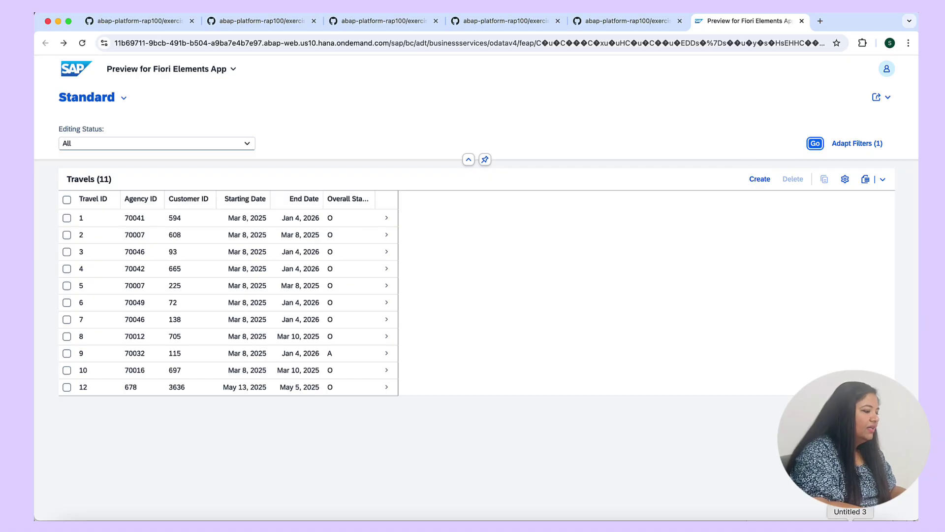
Add 'selectionField: [ { position: 10 } ]' to TravelId in ZRAP100_C_TRAVELTP_144 and activate it
{"action": "left_click", "coordinate": [724, 513]}
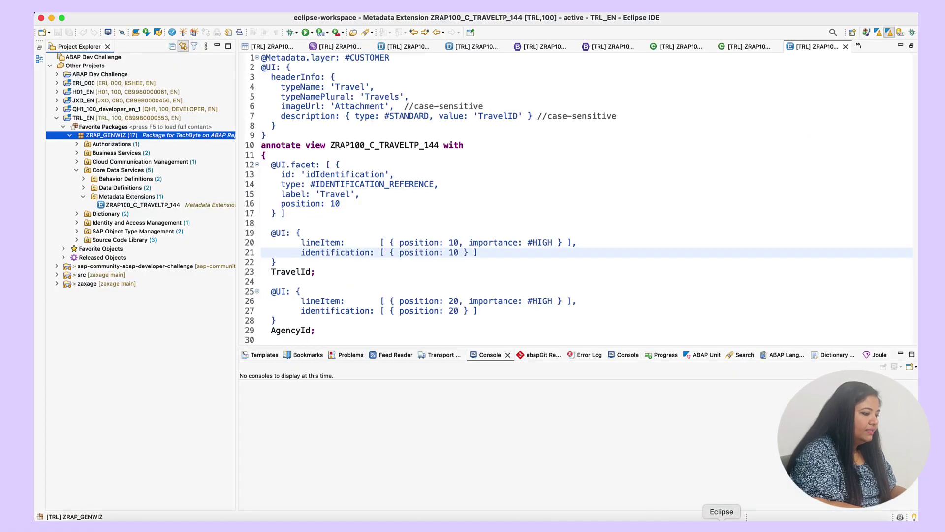
{"action": "left_click", "coordinate": [135, 205]}
{"action": "left_click", "coordinate": [436, 148]}
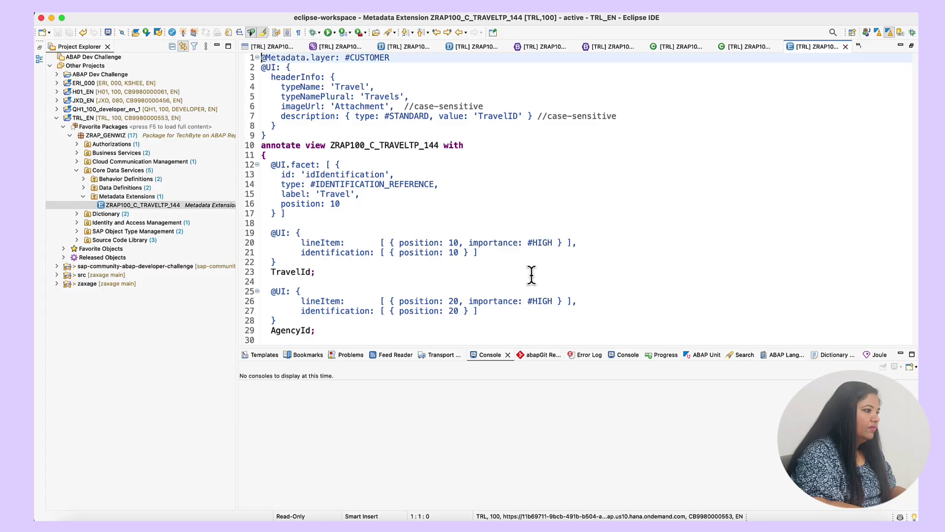
{"action": "left_click", "coordinate": [508, 252]}
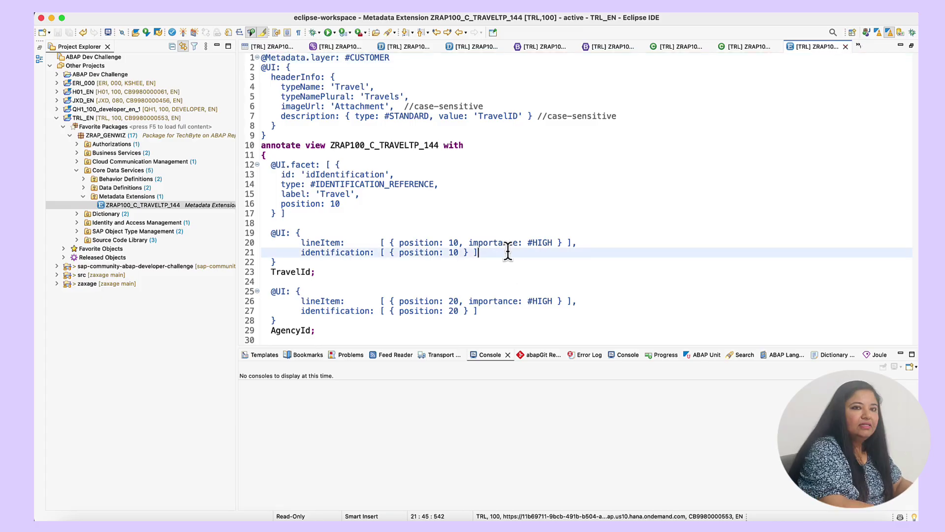
{"action": "key", "text": "Return"}
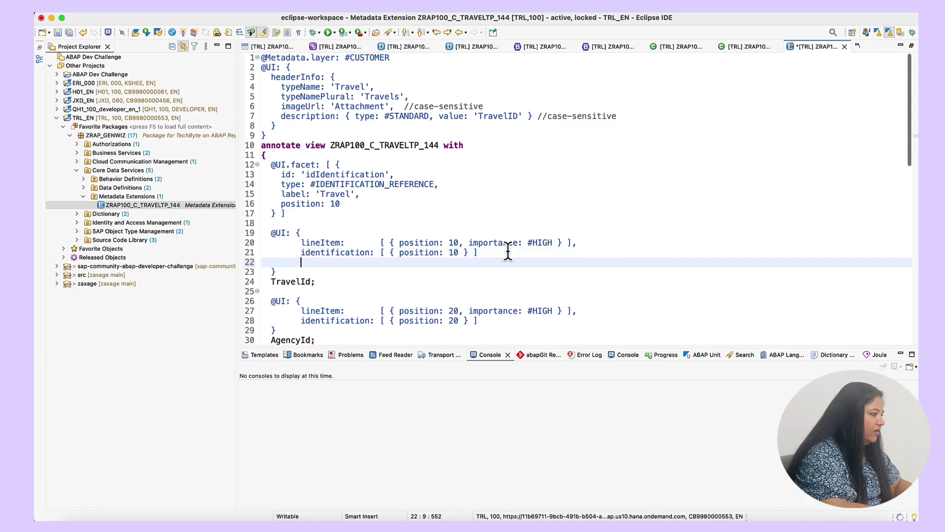
{"action": "type", "text": "sele"}
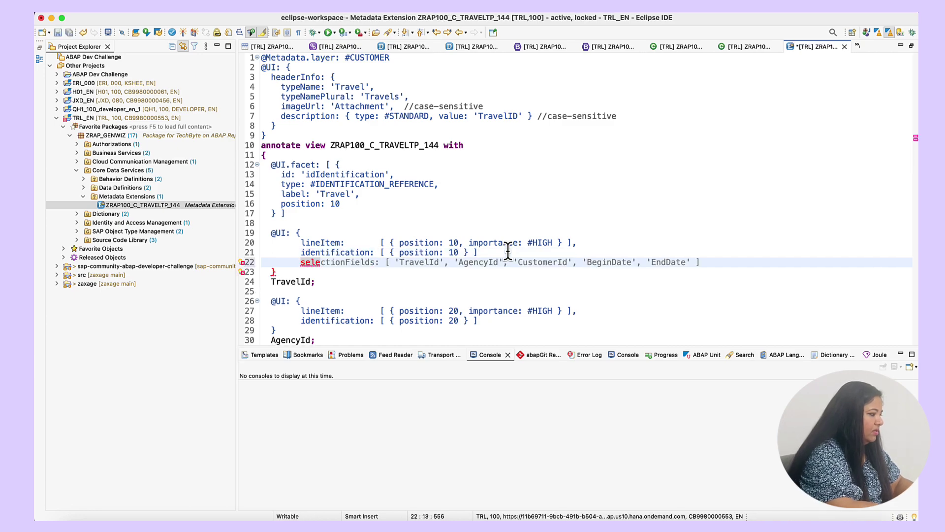
{"action": "type", "text": "ction"}
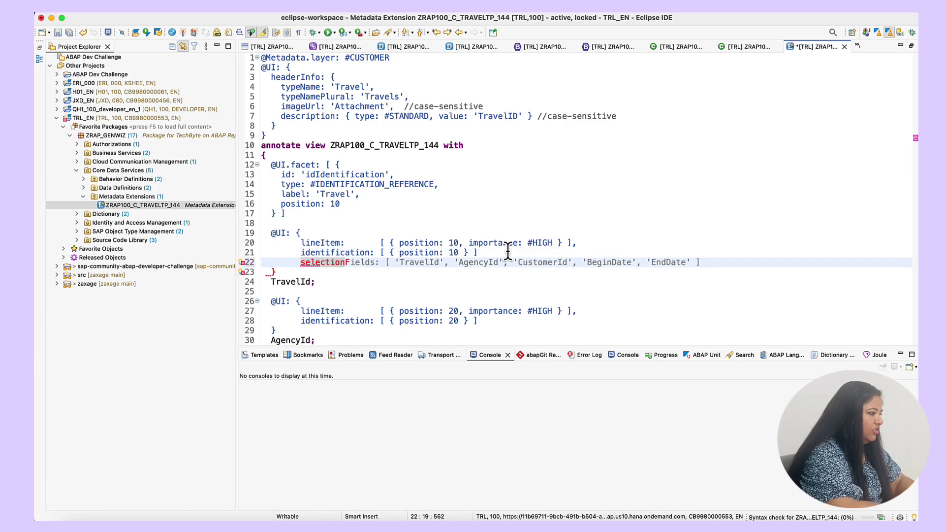
{"action": "type", "text": "Field"}
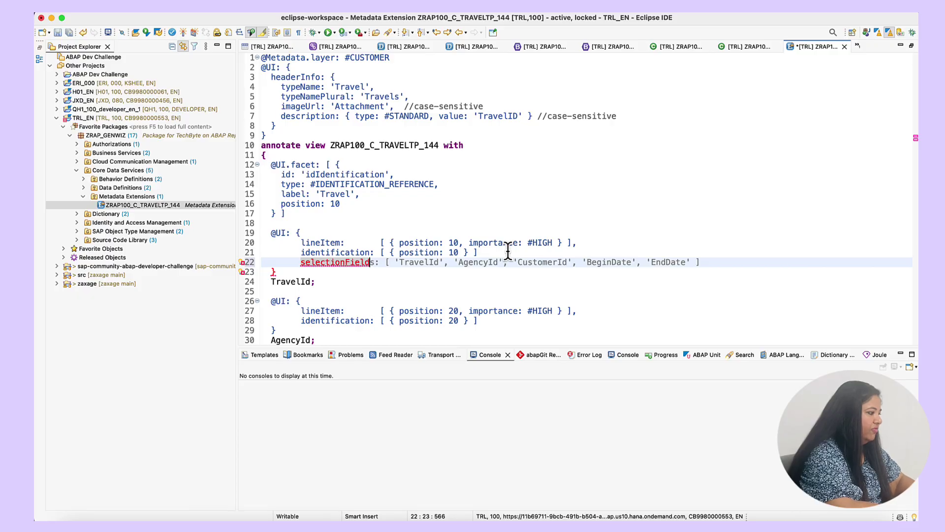
{"action": "type", "text": ": [ { position: 10 } ]"}
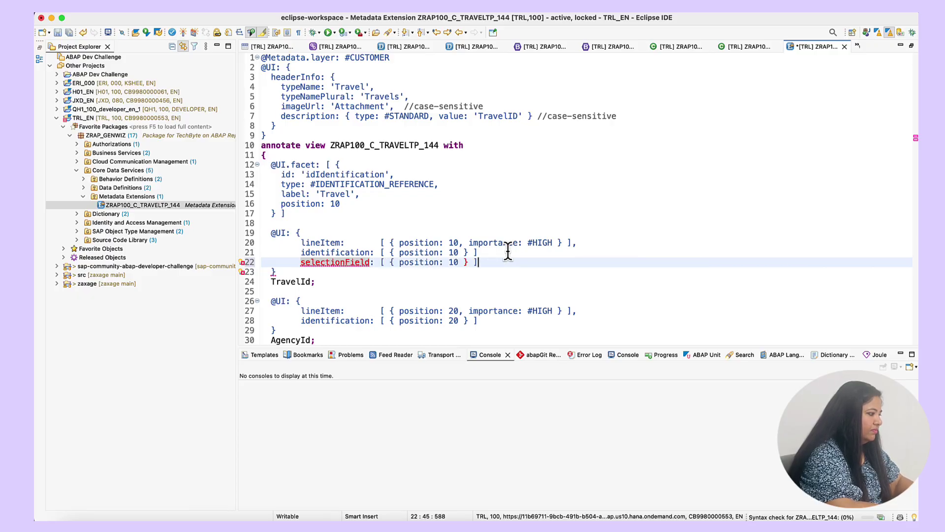
{"action": "key", "text": "Up"}
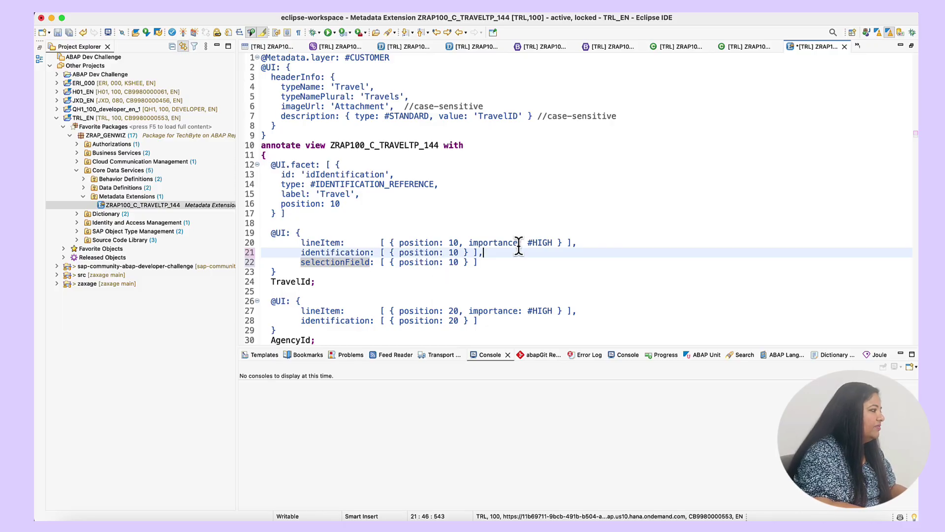
{"action": "key", "text": "ctrl+F3"}
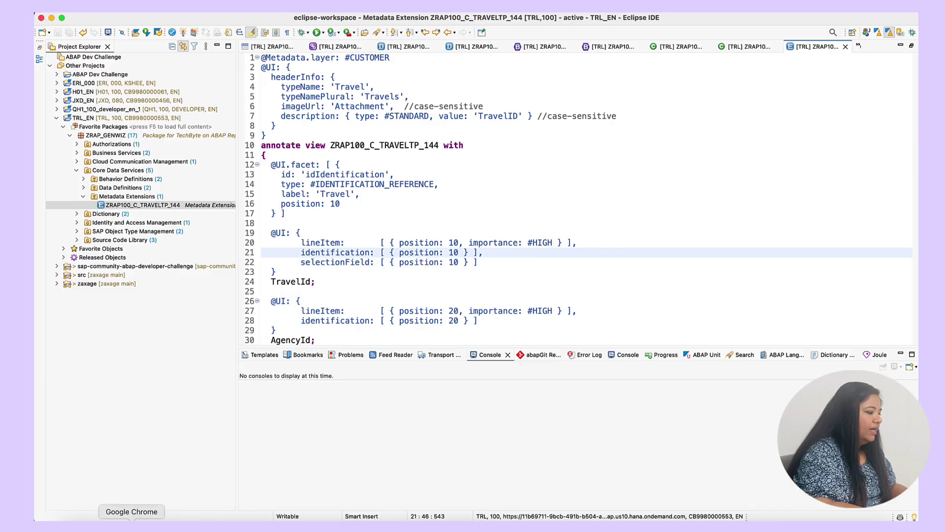
Filter the Travels list on Travel ID equal to 10 and rerun the search
{"action": "key", "text": "super+Tab"}
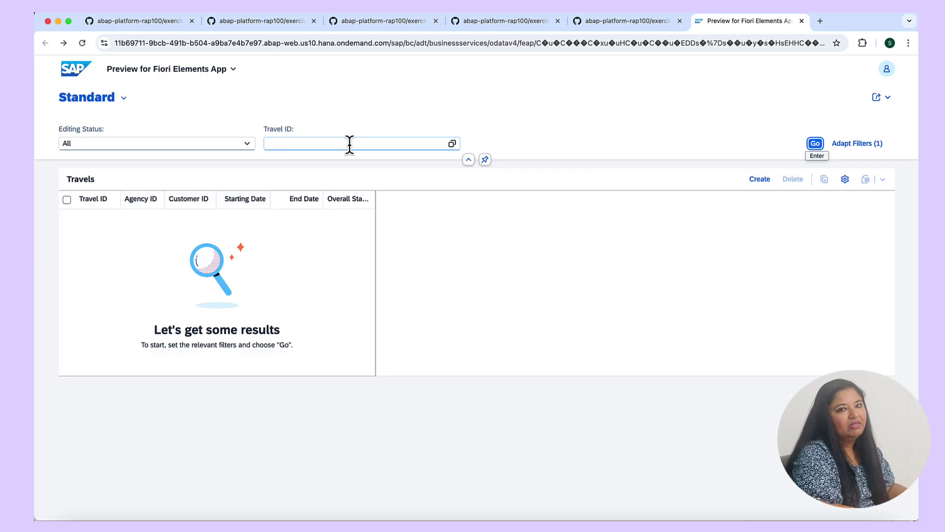
{"action": "left_click", "coordinate": [814, 144]}
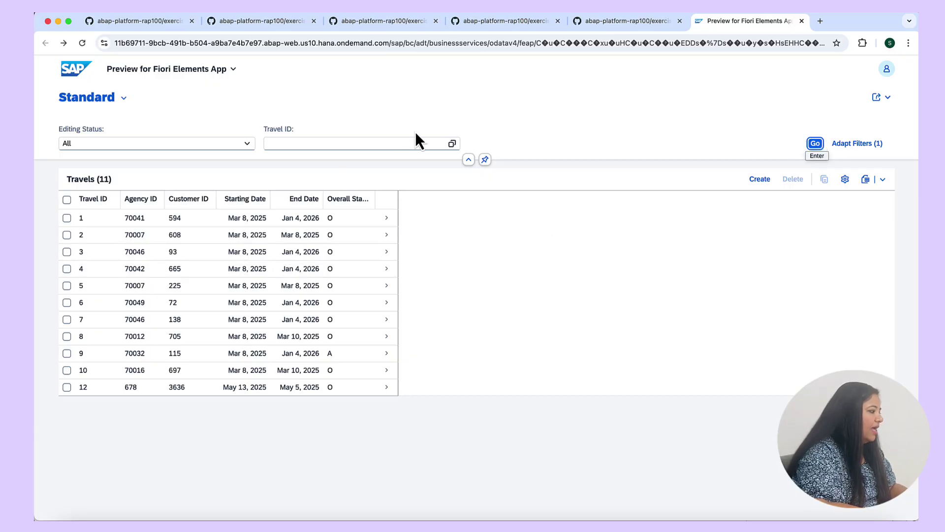
{"action": "left_click", "coordinate": [453, 144]}
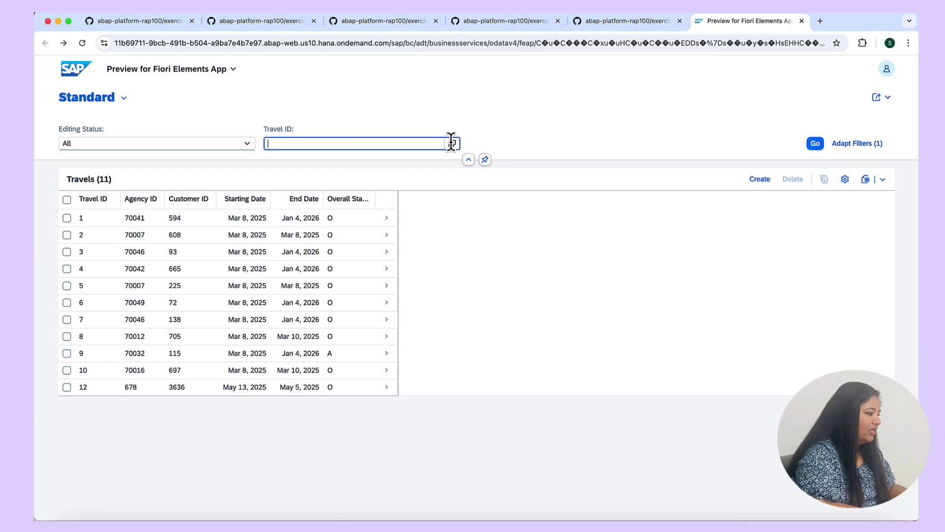
{"action": "left_click", "coordinate": [451, 142]}
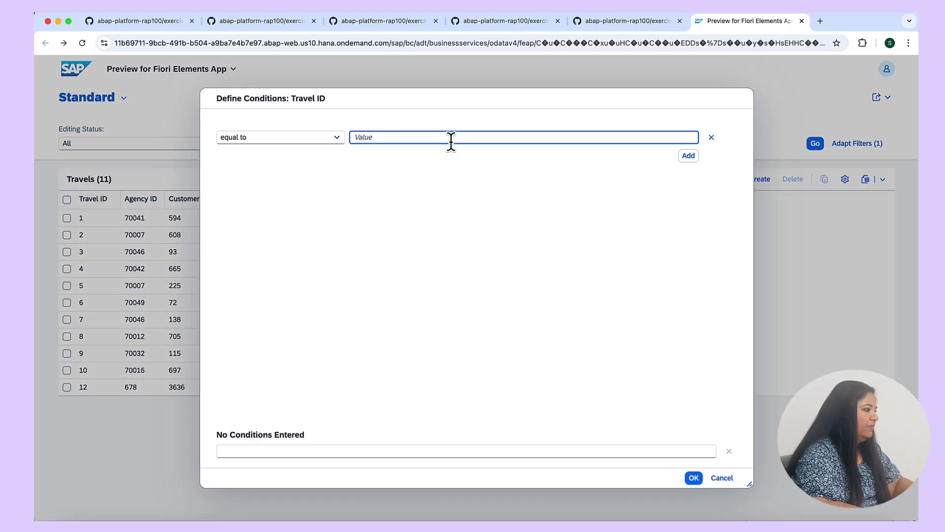
{"action": "type", "text": "10"}
{"action": "left_click", "coordinate": [693, 477]}
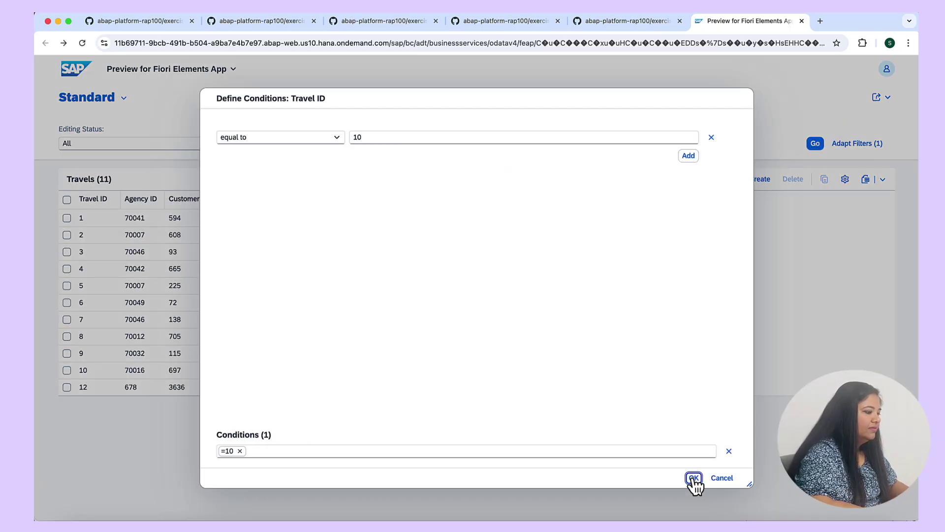
{"action": "left_click", "coordinate": [815, 144]}
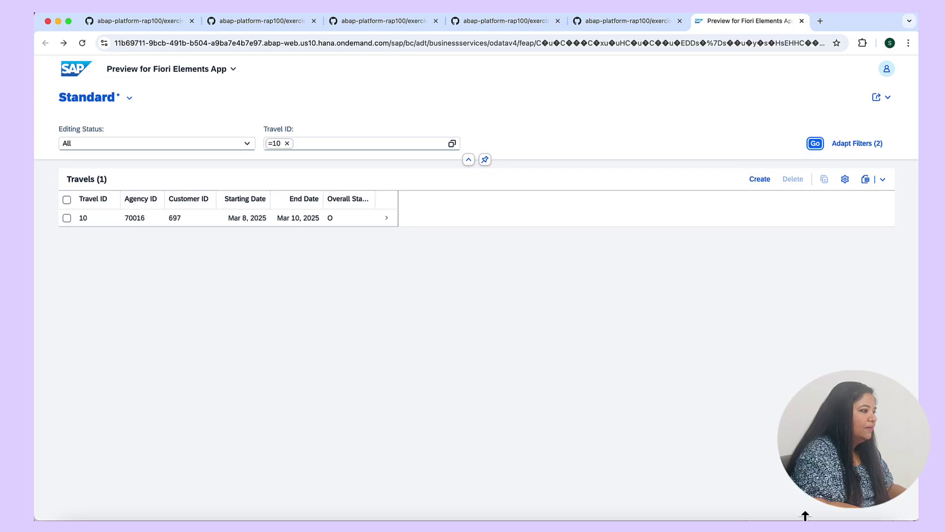
Add 'selectionField: [ { position: 20 } ]' under AgencyId and activate the extension
{"action": "left_click", "coordinate": [721, 521]}
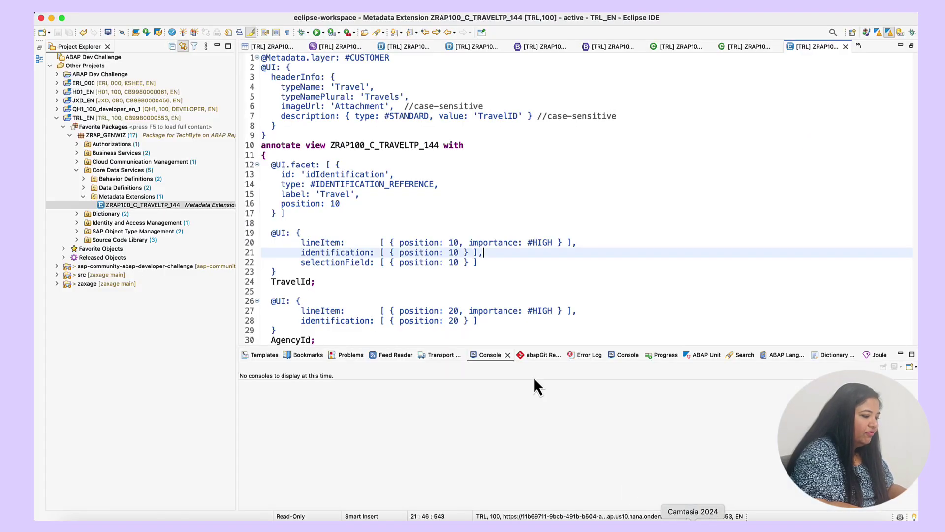
{"action": "scroll", "coordinate": [456, 265], "scroll_direction": "down", "scroll_amount": 5}
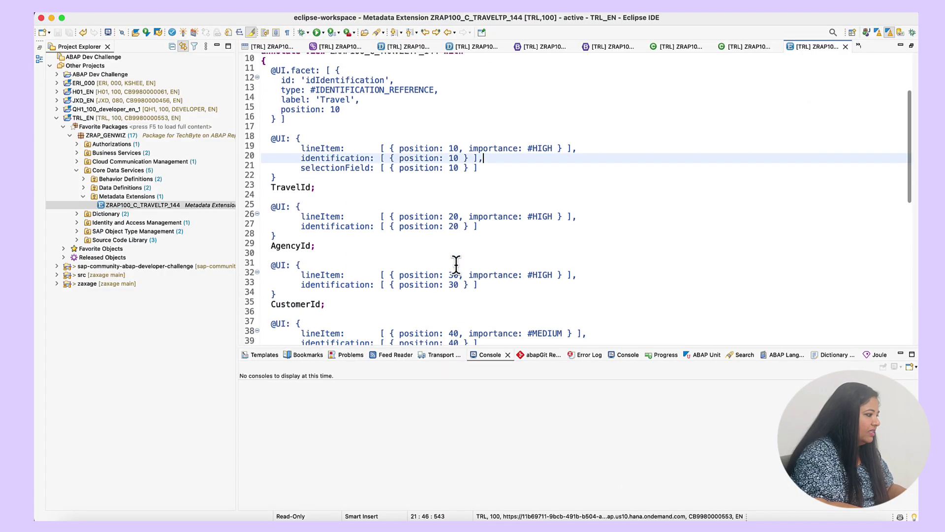
{"action": "left_click", "coordinate": [497, 216]}
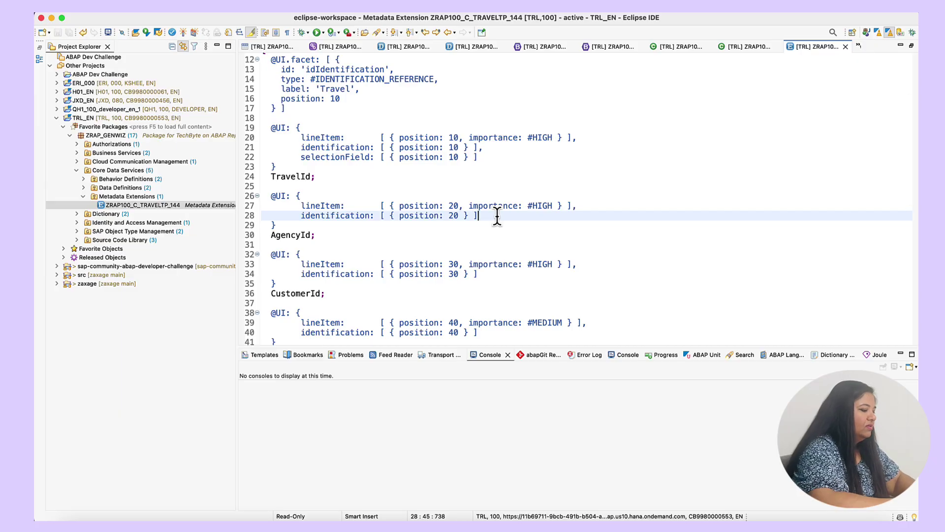
{"action": "type", "text": ","}
{"action": "key", "text": "Return"}
{"action": "type", "text": "selec"}
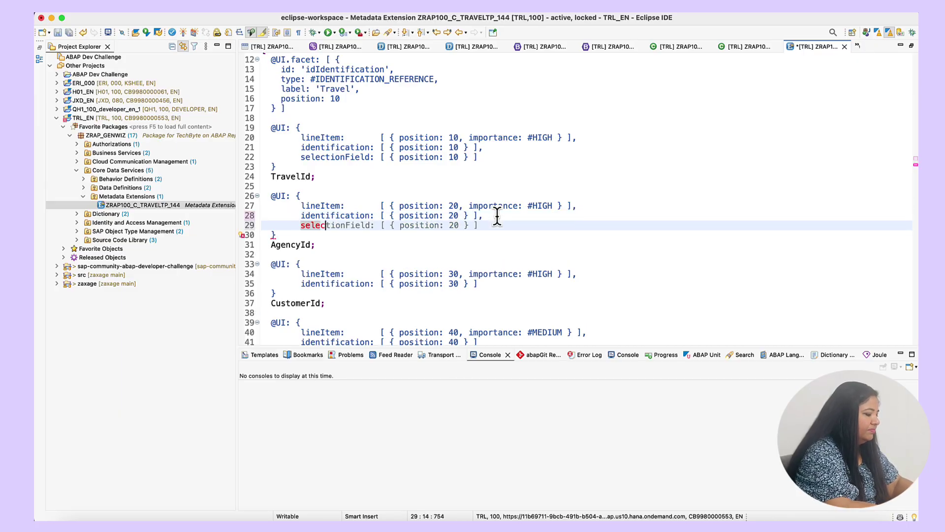
{"action": "type", "text": "tionField"}
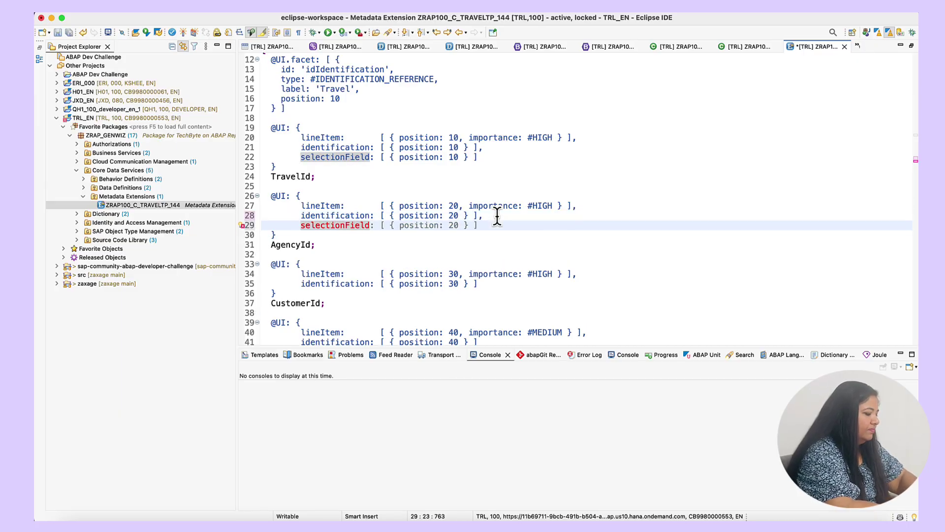
{"action": "type", "text": ": [ { position: 20 } ]"}
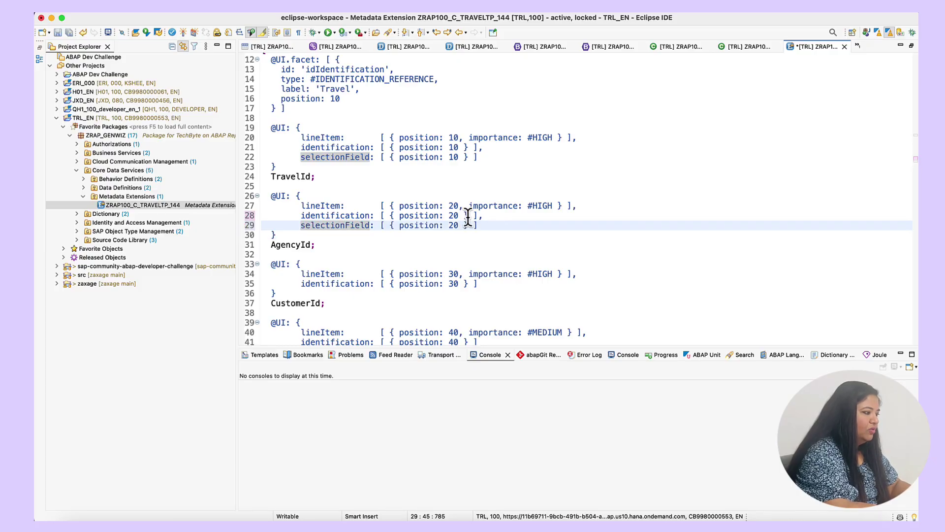
{"action": "left_click", "coordinate": [191, 32]}
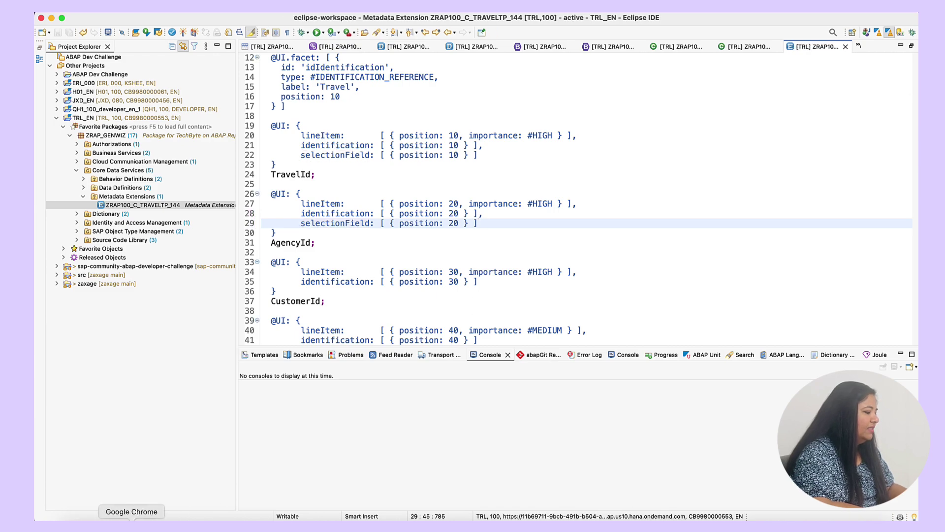
Reload the preview and search travels with the Agency ID filter set to 70049
{"action": "left_click", "coordinate": [128, 523]}
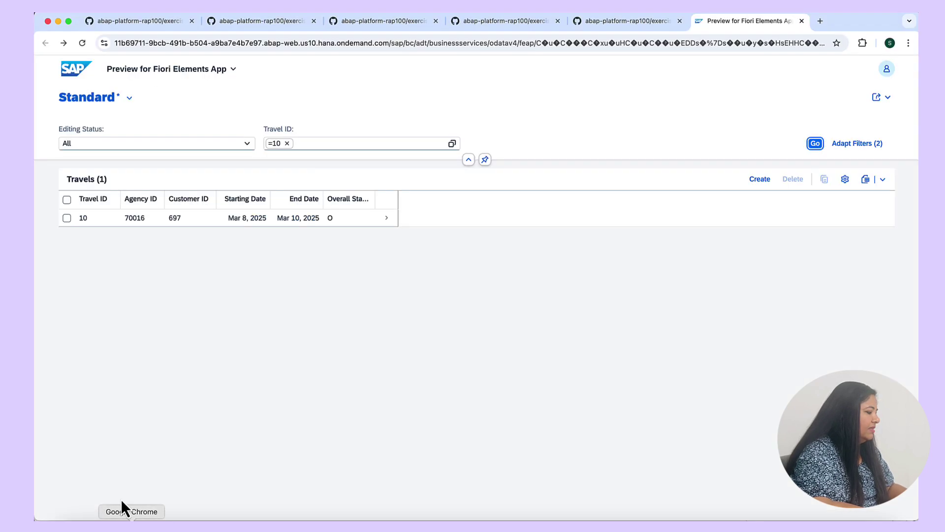
{"action": "left_click", "coordinate": [82, 43]}
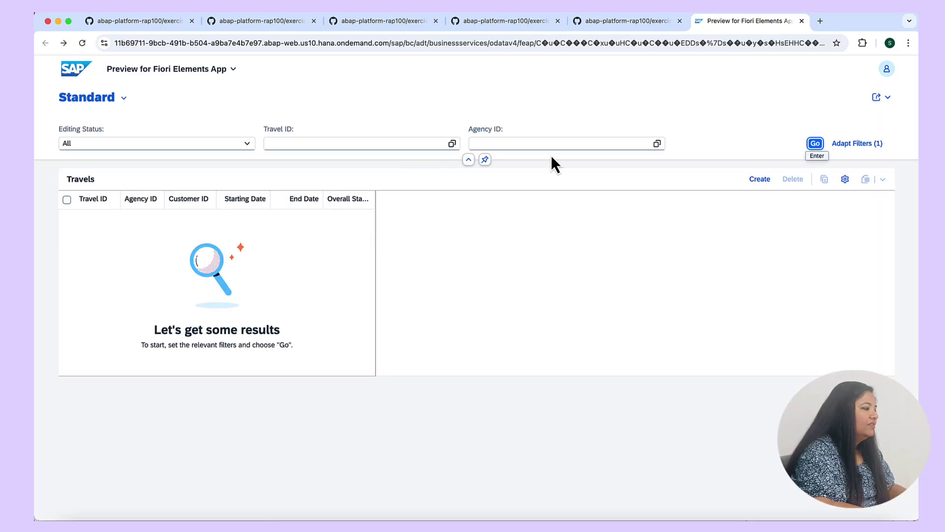
{"action": "left_click", "coordinate": [816, 143]}
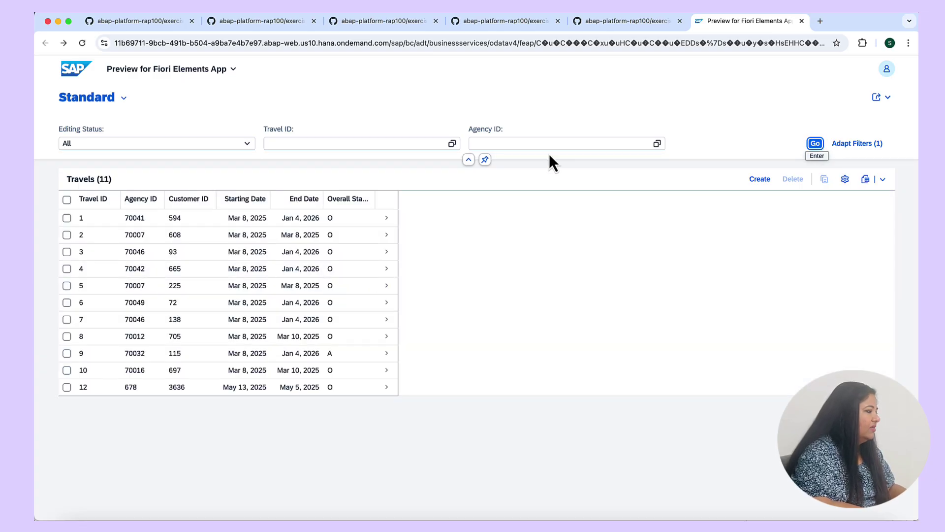
{"action": "left_click", "coordinate": [659, 145]}
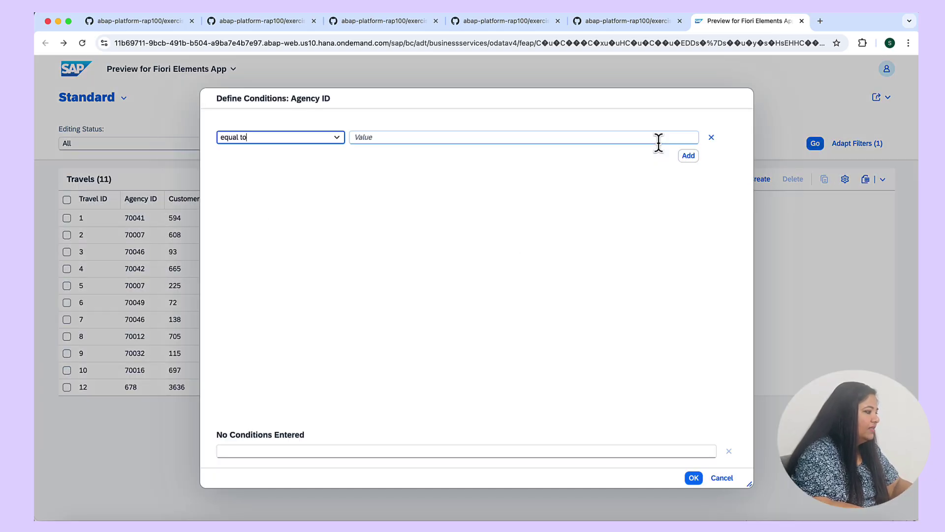
{"action": "left_click", "coordinate": [388, 137]}
{"action": "type", "text": "7"}
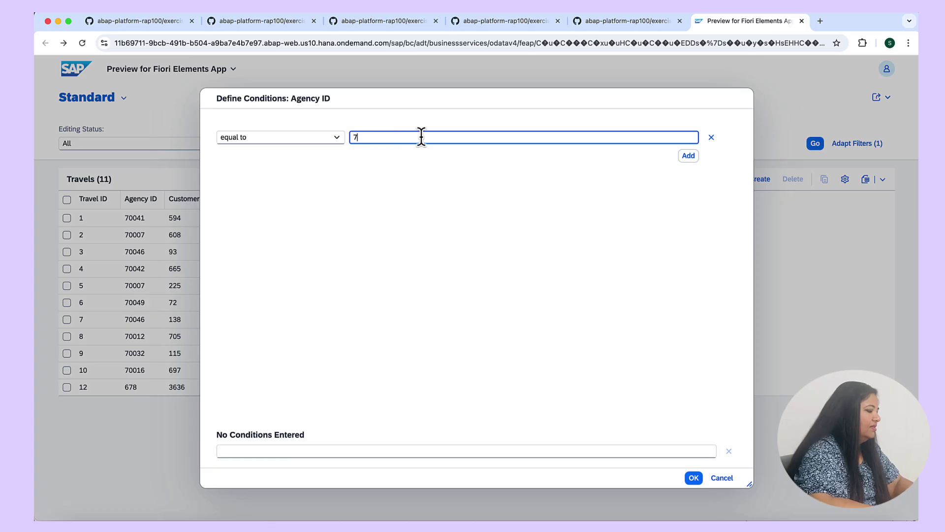
{"action": "type", "text": "0049"}
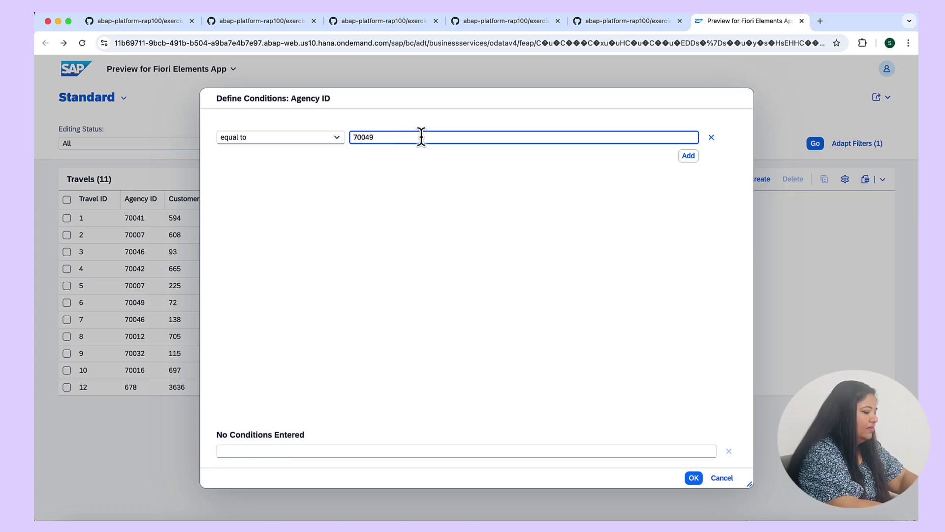
{"action": "left_click", "coordinate": [694, 479]}
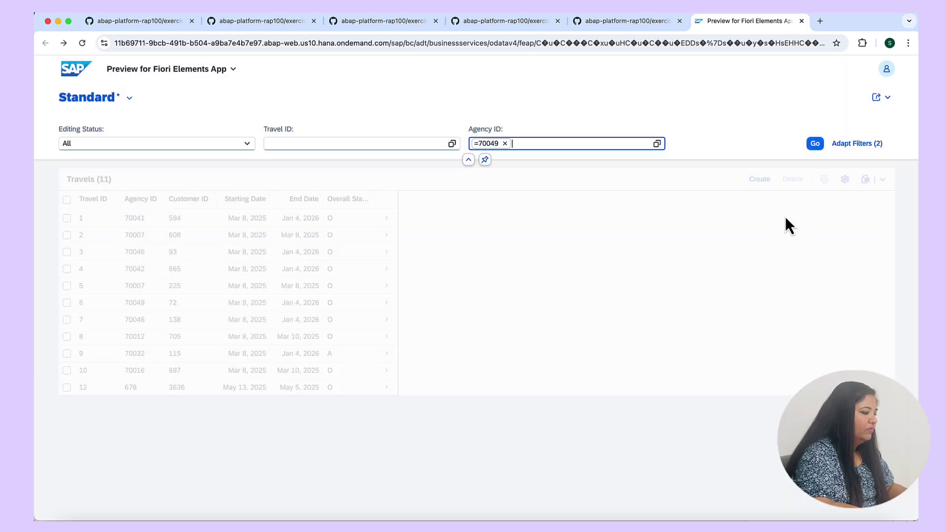
{"action": "left_click", "coordinate": [815, 144]}
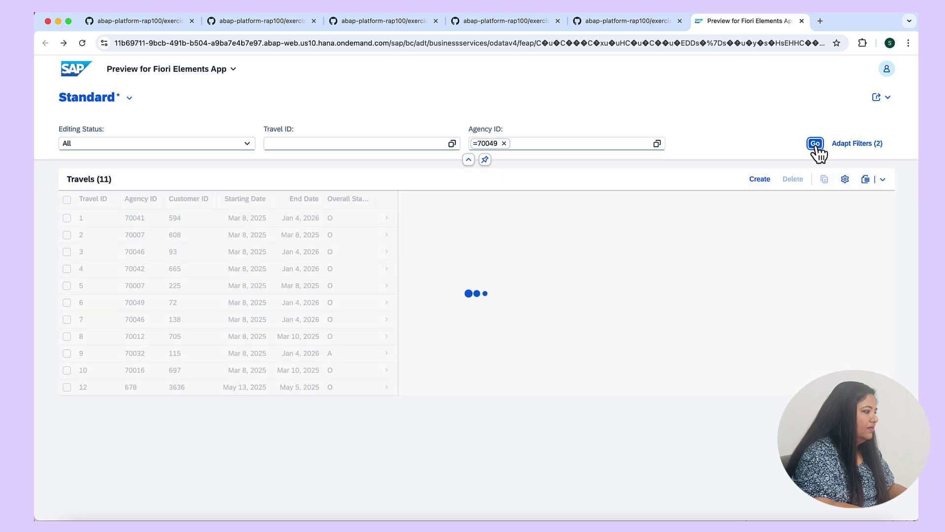